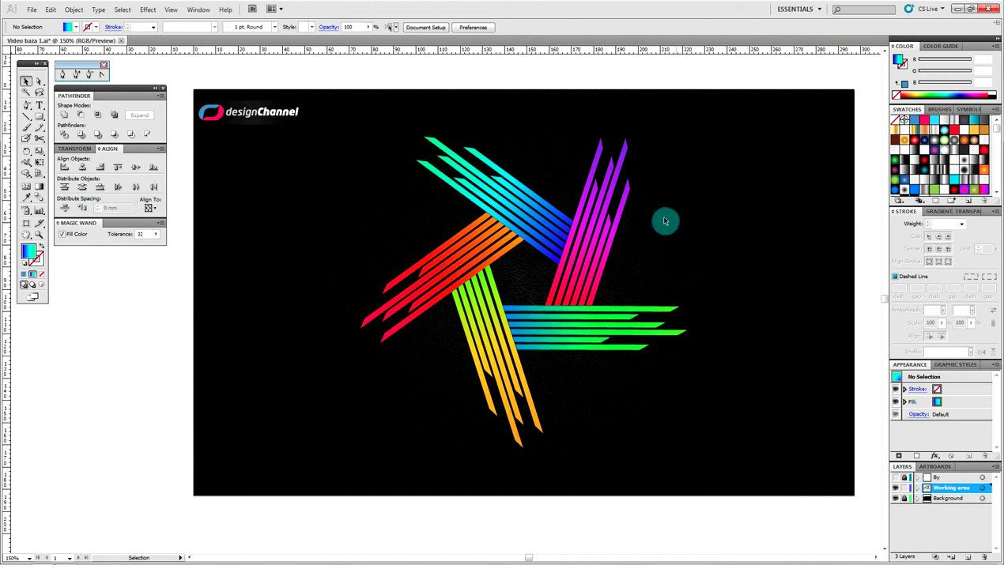
Select the five strip groups, then marquee-select the entire striped pinwheel artwork
{"action": "left_click", "coordinate": [612, 195]}
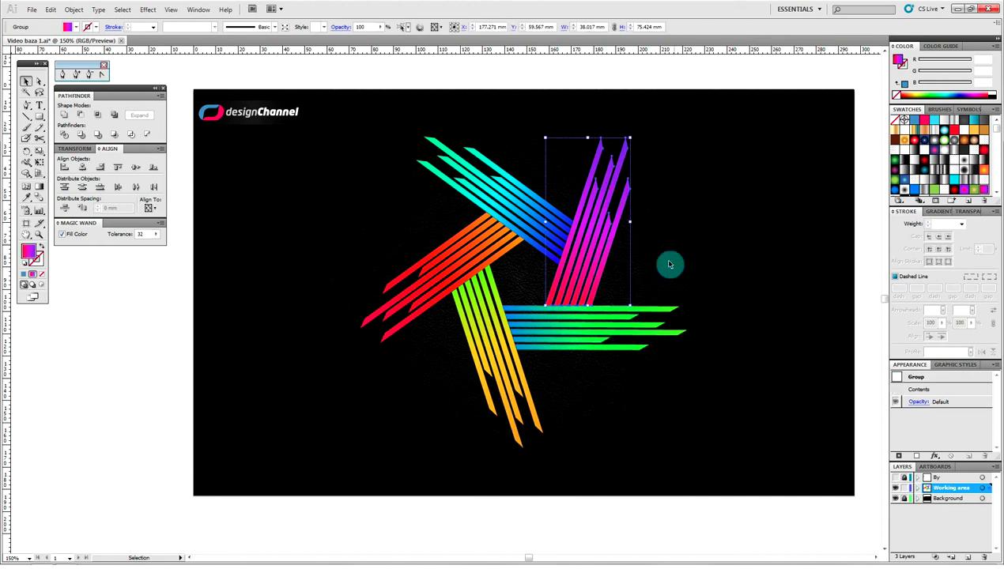
{"action": "left_click", "coordinate": [652, 328]}
{"action": "left_click", "coordinate": [488, 314]}
{"action": "left_click", "coordinate": [492, 245]}
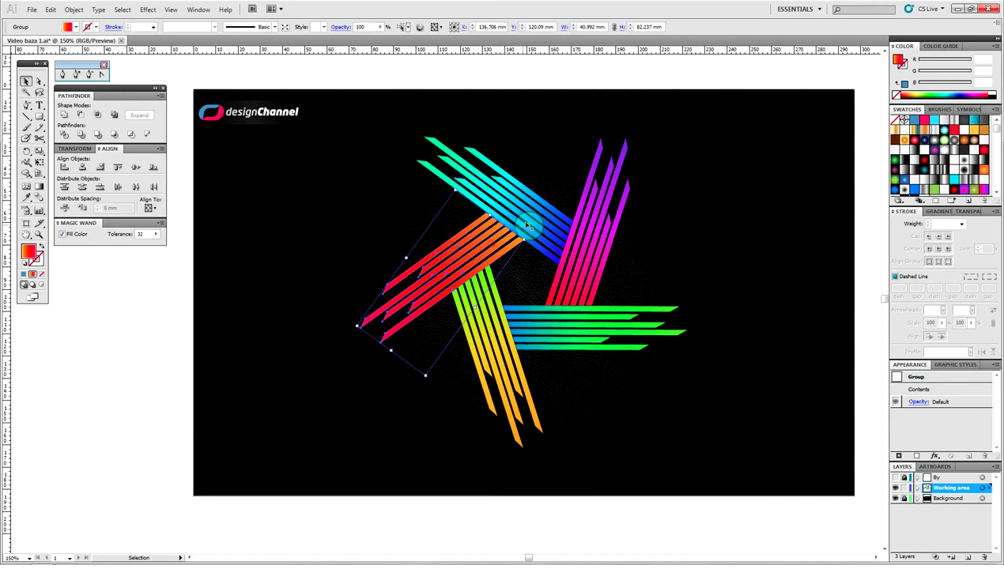
{"action": "left_click", "coordinate": [528, 223]}
{"action": "left_click_drag", "start_coordinate": [724, 135], "coordinate": [355, 441]}
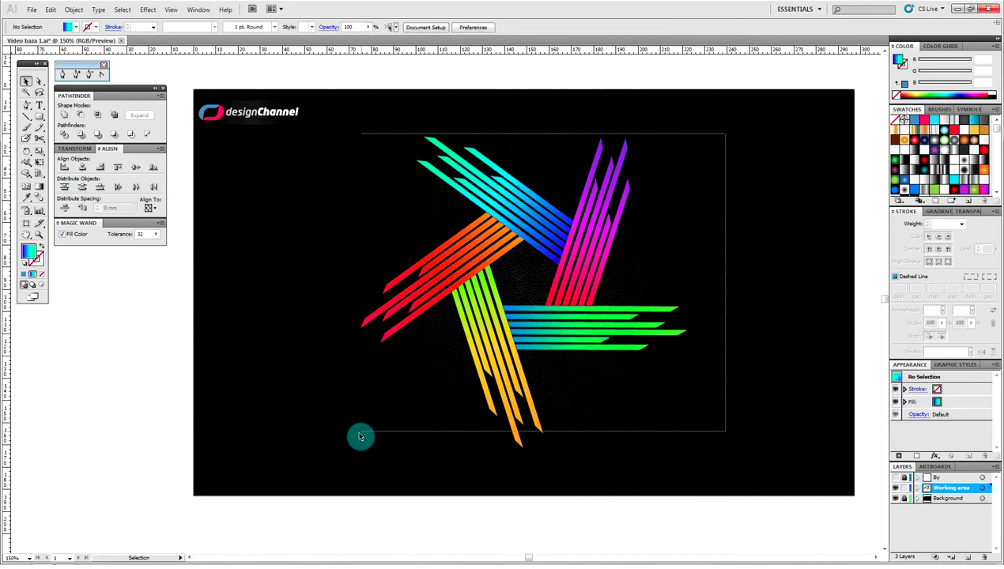
Delete the pinwheel and draw a five-sided polygon near the artboard centre
{"action": "key", "text": "Delete"}
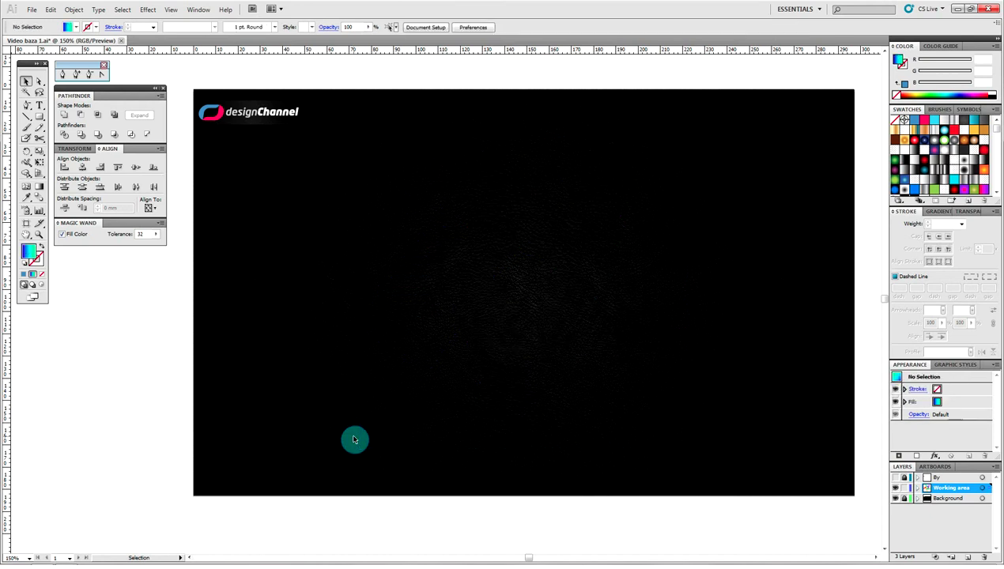
{"action": "left_click", "coordinate": [38, 117]}
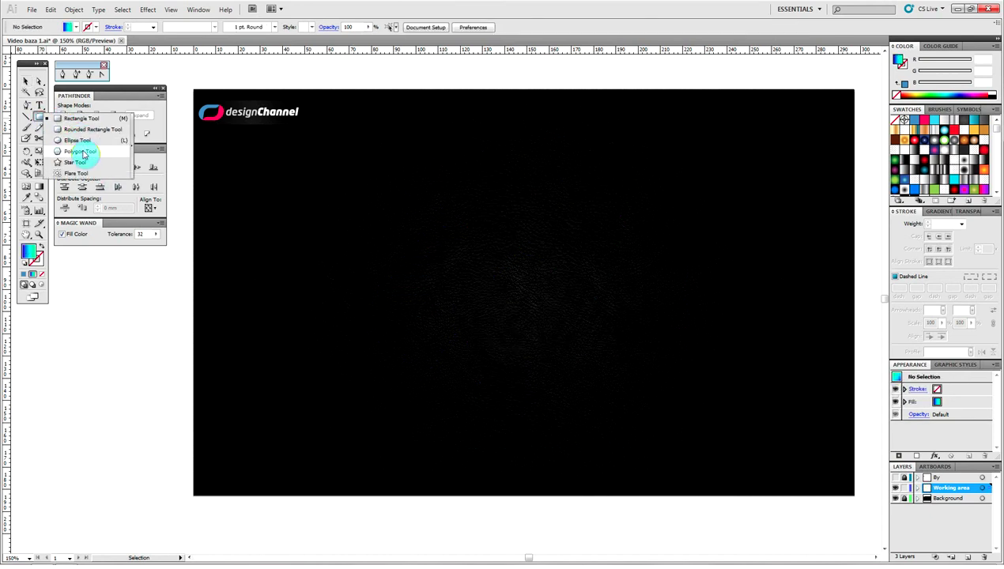
{"action": "left_click_drag", "start_coordinate": [79, 138], "coordinate": [79, 151]}
{"action": "left_click", "coordinate": [487, 264]}
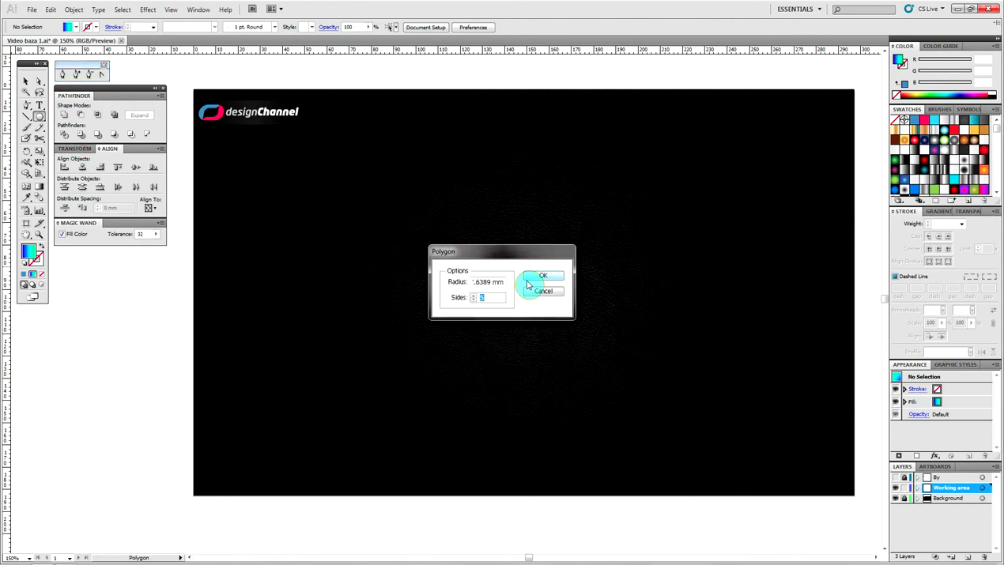
{"action": "left_click", "coordinate": [490, 297]}
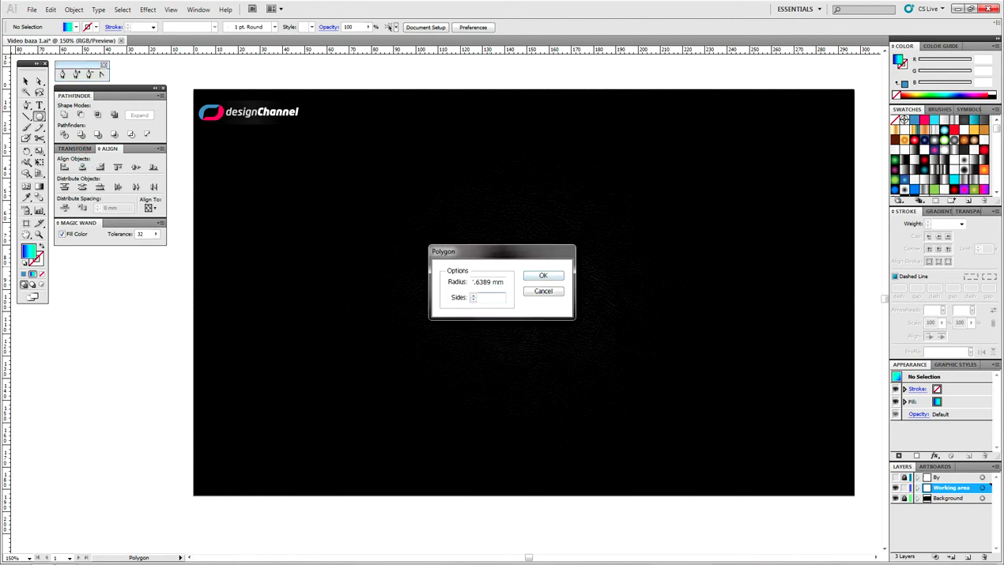
{"action": "type", "text": "5"}
{"action": "left_click", "coordinate": [541, 276]}
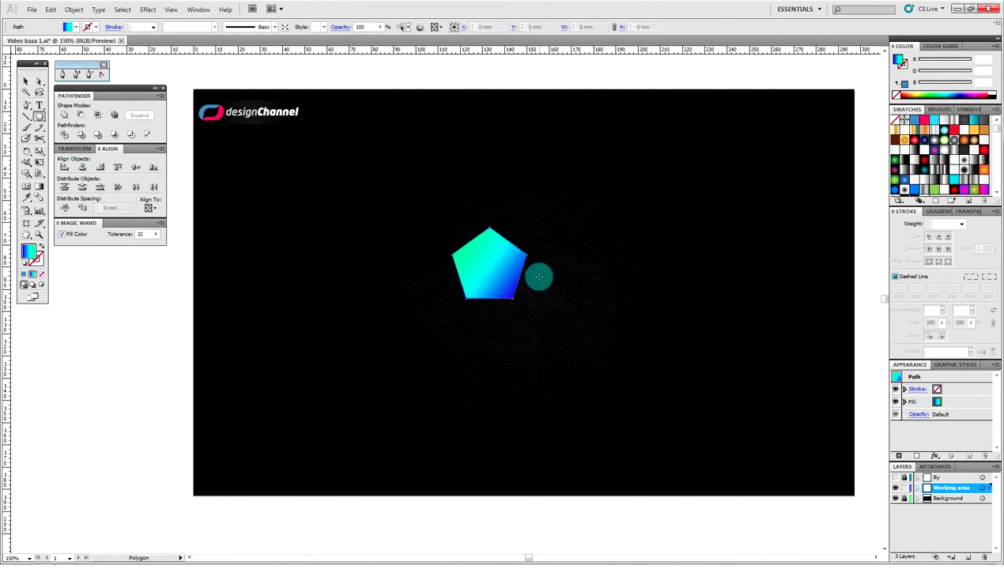
Fill the pentagon pink and nudge it slightly down and right
{"action": "left_click", "coordinate": [26, 80]}
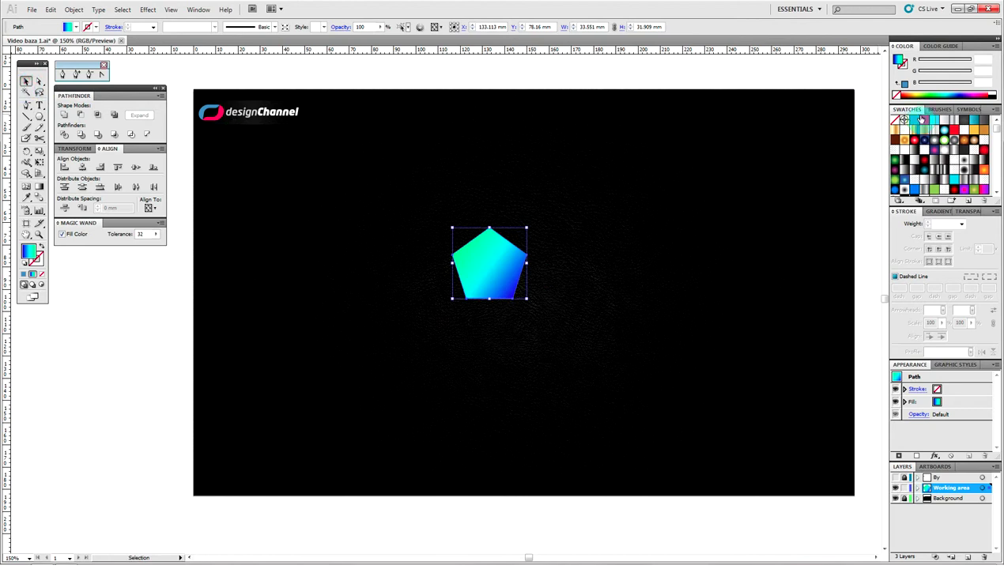
{"action": "left_click", "coordinate": [925, 120]}
{"action": "left_click_drag", "start_coordinate": [513, 275], "coordinate": [562, 296]}
Zoom in and draw a blue rectangle from the pentagon's bottom-right corner
{"action": "left_click", "coordinate": [526, 356]}
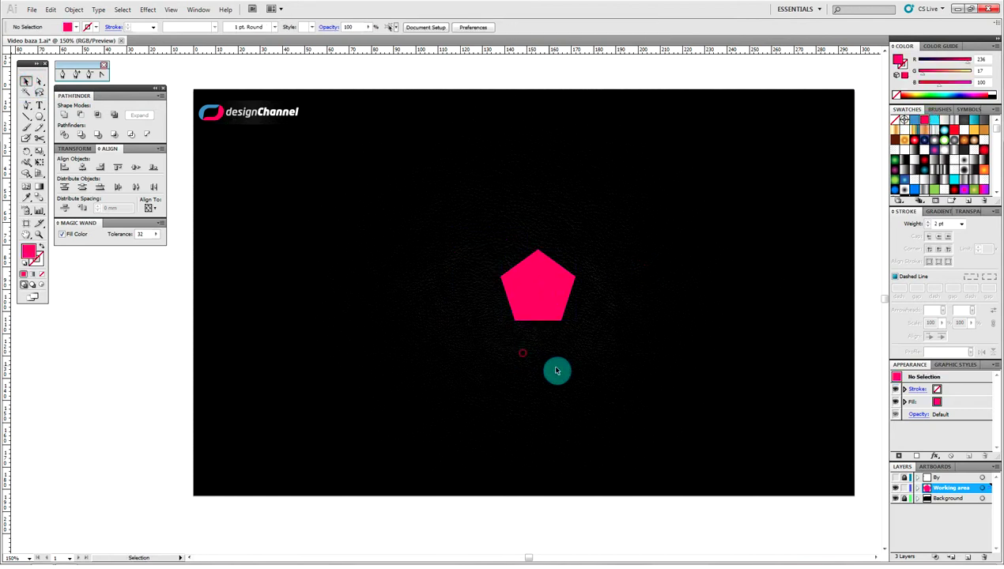
{"action": "left_click", "coordinate": [38, 235]}
{"action": "left_click_drag", "start_coordinate": [460, 231], "coordinate": [625, 349]}
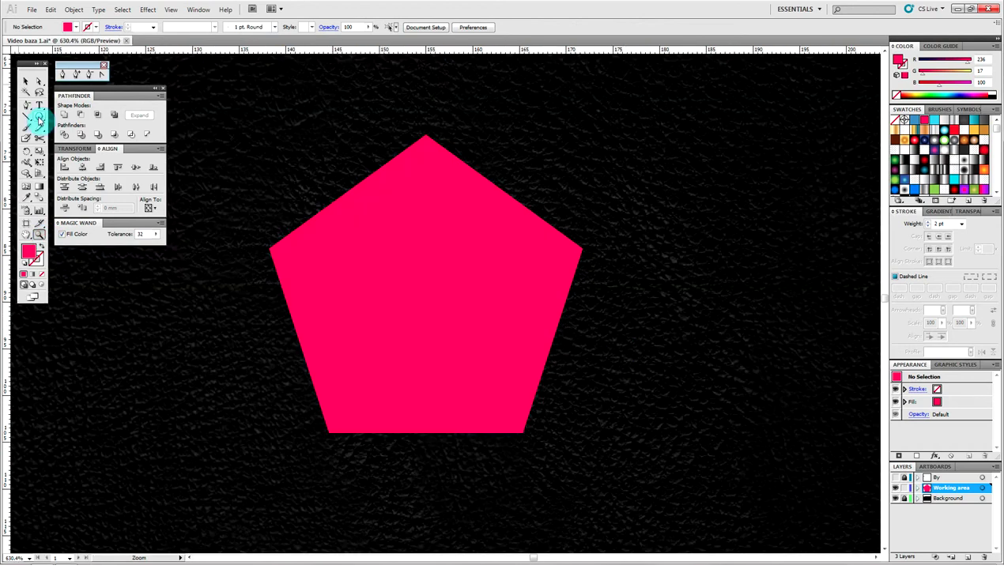
{"action": "left_click_drag", "start_coordinate": [38, 116], "coordinate": [87, 112]}
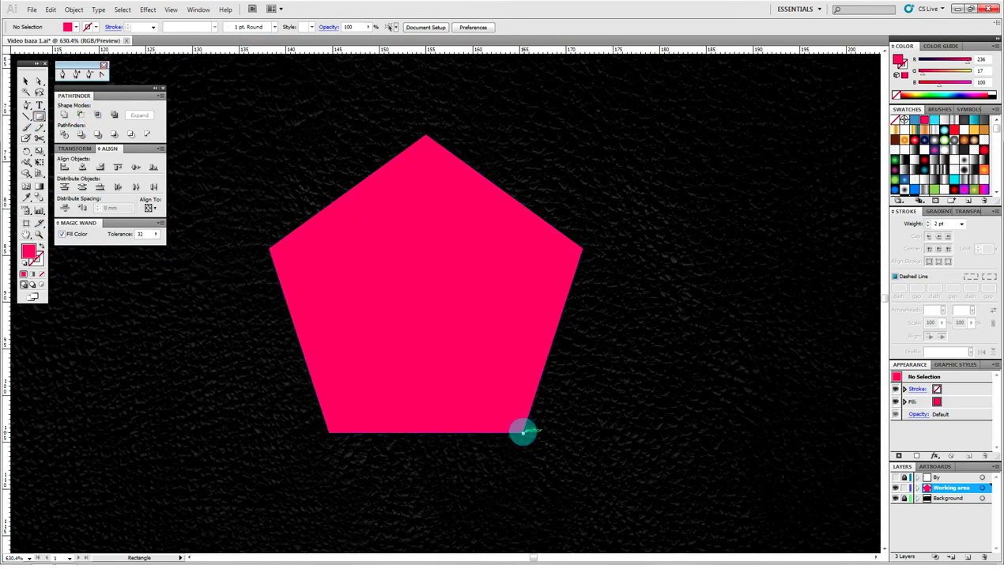
{"action": "mouse_move", "coordinate": [521, 432]}
{"action": "left_mouse_down"}
{"action": "mouse_move", "coordinate": [679, 359]}
{"action": "mouse_move", "coordinate": [751, 300]}
{"action": "left_mouse_up"}
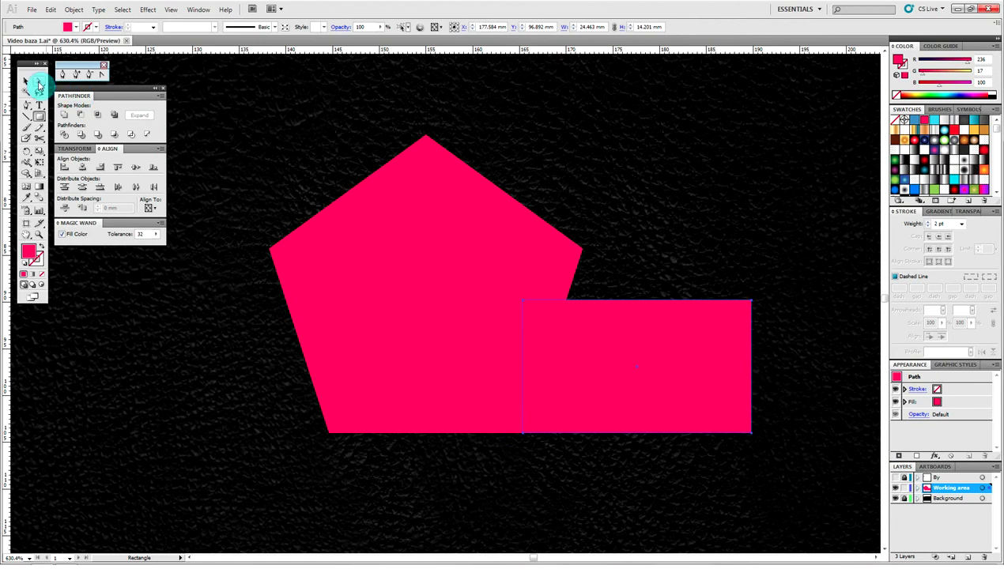
{"action": "left_click", "coordinate": [915, 119]}
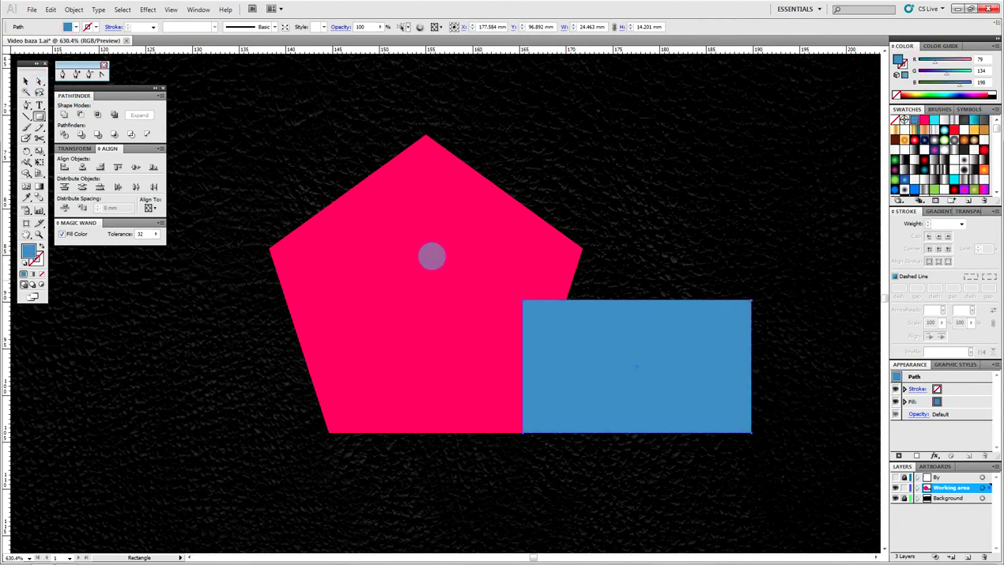
Shift the rectangle's top anchors to slant it into a parallelogram, then zoom out
{"action": "left_click", "coordinate": [524, 303]}
{"action": "left_click_drag", "start_coordinate": [778, 283], "coordinate": [731, 310]}
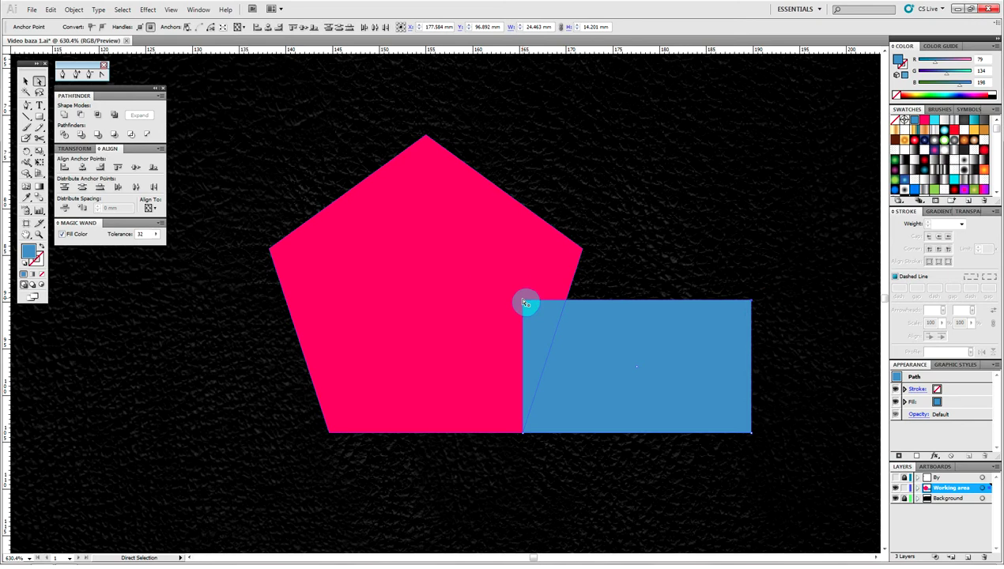
{"action": "left_click_drag", "start_coordinate": [524, 303], "coordinate": [585, 250]}
{"action": "left_click", "coordinate": [600, 209]}
{"action": "left_click", "coordinate": [39, 234]}
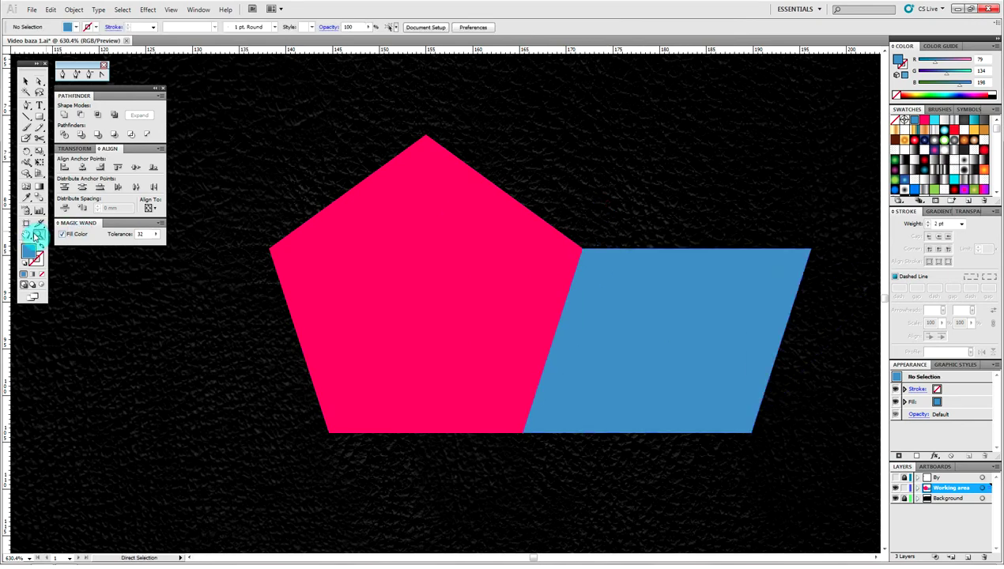
{"action": "left_click", "coordinate": [490, 285], "text": "alt"}
{"action": "left_click", "coordinate": [468, 293], "text": "alt"}
Stretch the blue parallelogram upward and narrow it into a tall thin bar
{"action": "left_click", "coordinate": [471, 311], "text": "alt"}
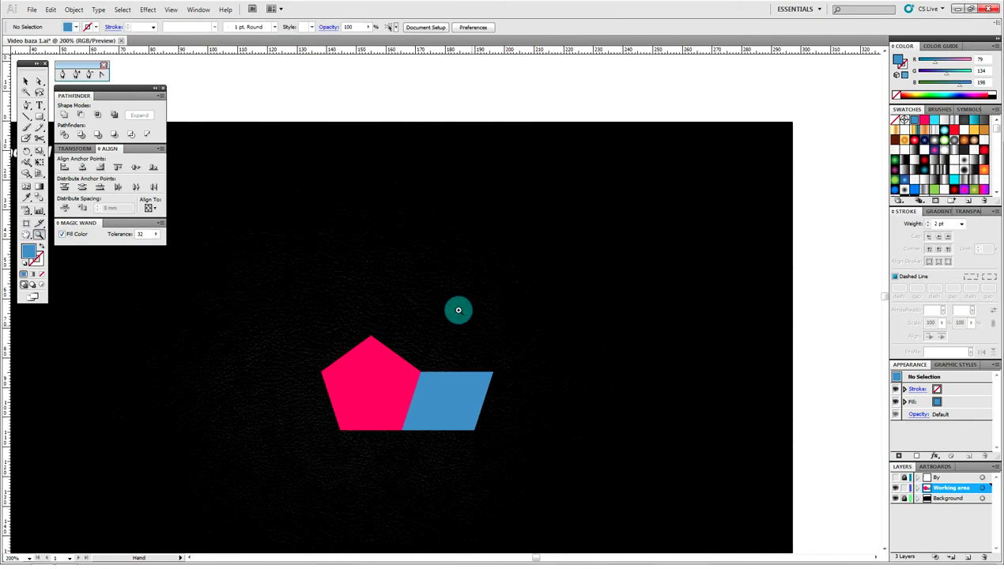
{"action": "left_click", "coordinate": [34, 81]}
{"action": "left_click", "coordinate": [449, 403]}
{"action": "mouse_move", "coordinate": [506, 362]}
{"action": "left_mouse_down"}
{"action": "mouse_move", "coordinate": [484, 381]}
{"action": "mouse_move", "coordinate": [500, 196]}
{"action": "mouse_move", "coordinate": [484, 193]}
{"action": "left_mouse_up"}
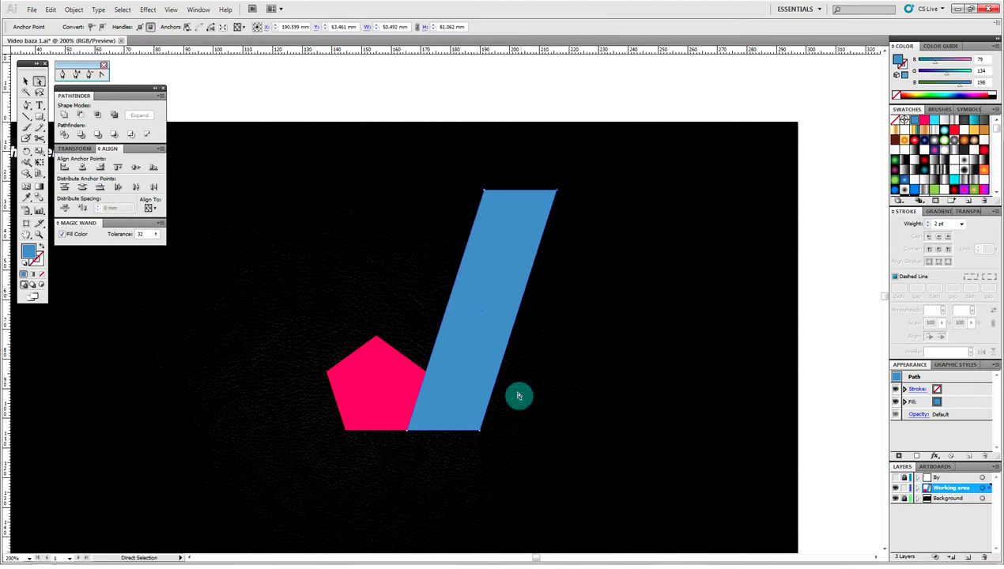
{"action": "mouse_move", "coordinate": [511, 446]}
{"action": "left_mouse_down"}
{"action": "mouse_move", "coordinate": [484, 433]}
{"action": "mouse_move", "coordinate": [410, 430]}
{"action": "left_mouse_up"}
Move the bar's top anchor to give it an angled tip, then recentre the view
{"action": "left_click", "coordinate": [530, 352]}
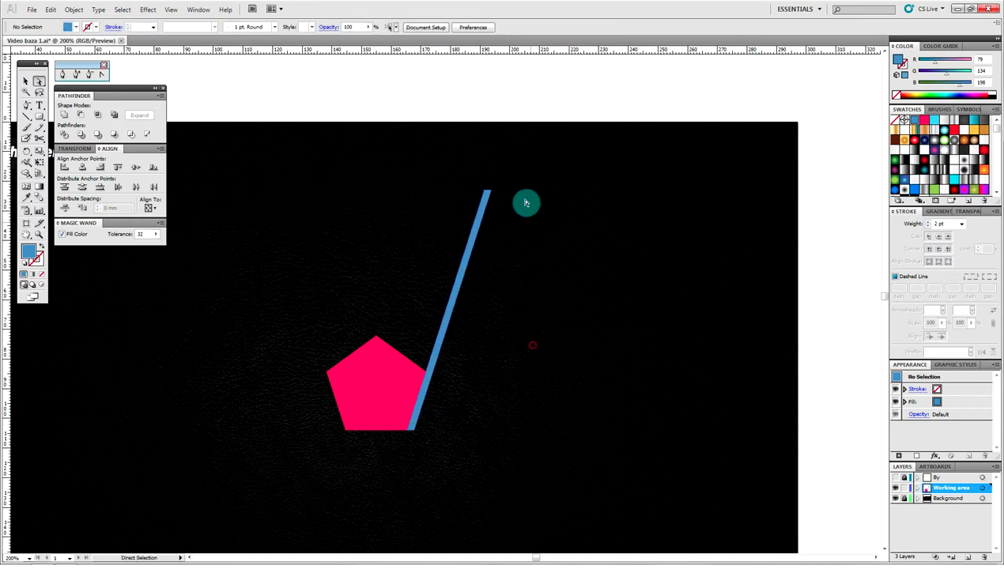
{"action": "left_click", "coordinate": [489, 196]}
{"action": "mouse_move", "coordinate": [490, 195]}
{"action": "left_mouse_down"}
{"action": "mouse_move", "coordinate": [483, 214]}
{"action": "mouse_move", "coordinate": [484, 201]}
{"action": "left_mouse_up"}
{"action": "left_click", "coordinate": [524, 273]}
{"action": "left_click_drag", "start_coordinate": [524, 274], "coordinate": [585, 294]}
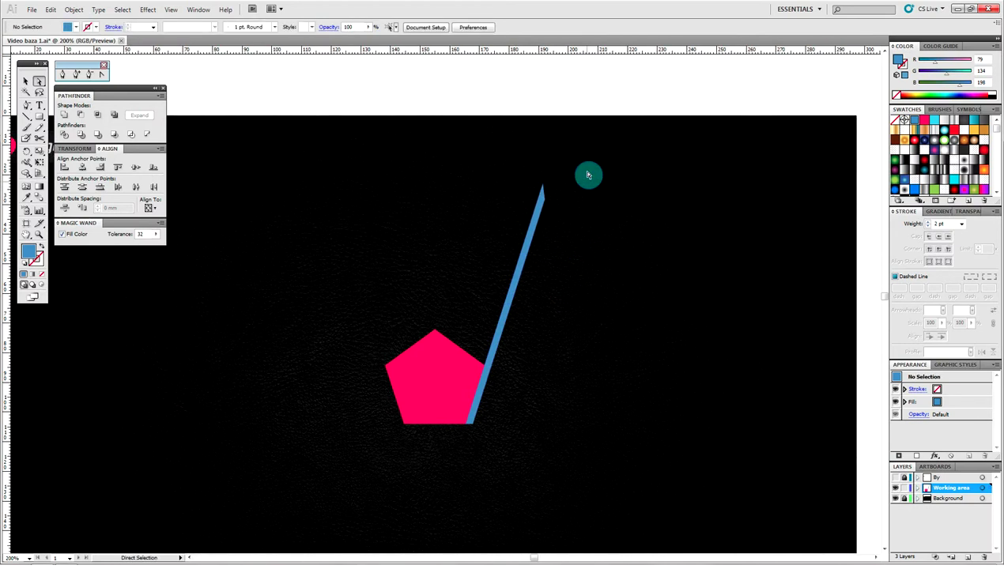
Copy the thin blue bar just to its right and repeat with Ctrl+D for six parallel stripes
{"action": "left_click", "coordinate": [26, 83]}
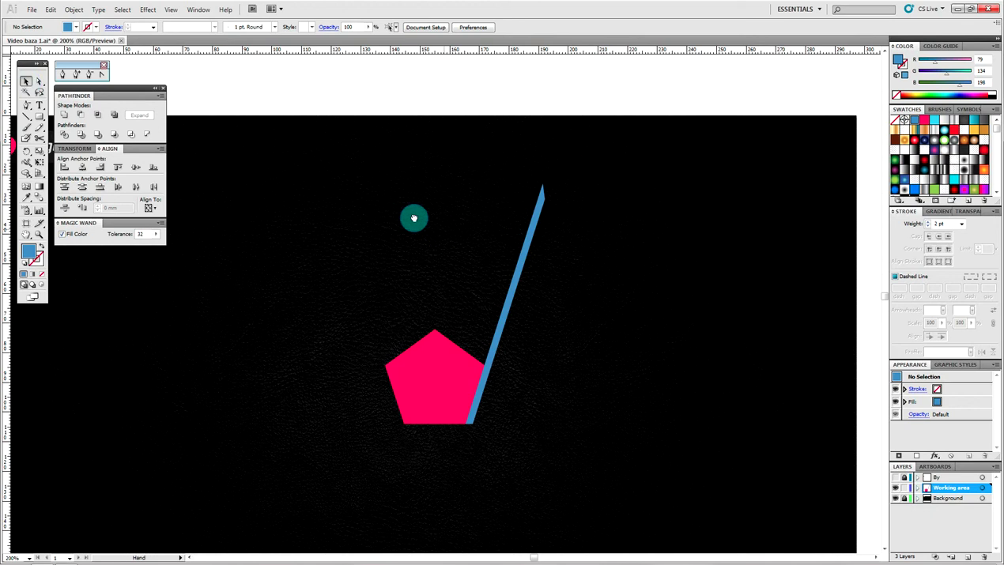
{"action": "mouse_move", "coordinate": [501, 305]}
{"action": "left_mouse_down"}
{"action": "mouse_move", "coordinate": [433, 281]}
{"action": "mouse_move", "coordinate": [456, 276]}
{"action": "left_mouse_up"}
{"action": "left_click", "coordinate": [439, 289]}
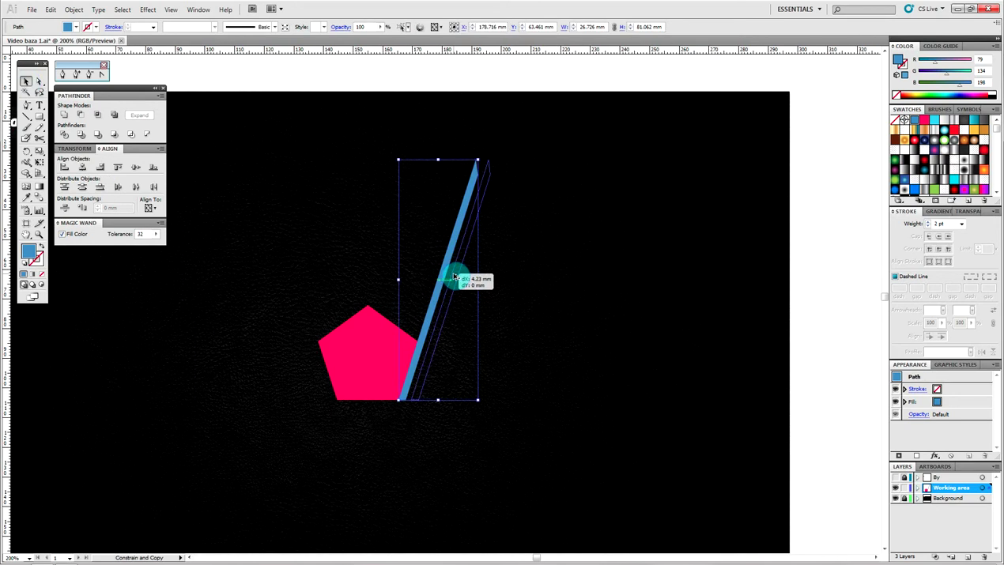
{"action": "left_click_drag", "start_coordinate": [453, 277], "coordinate": [455, 277]}
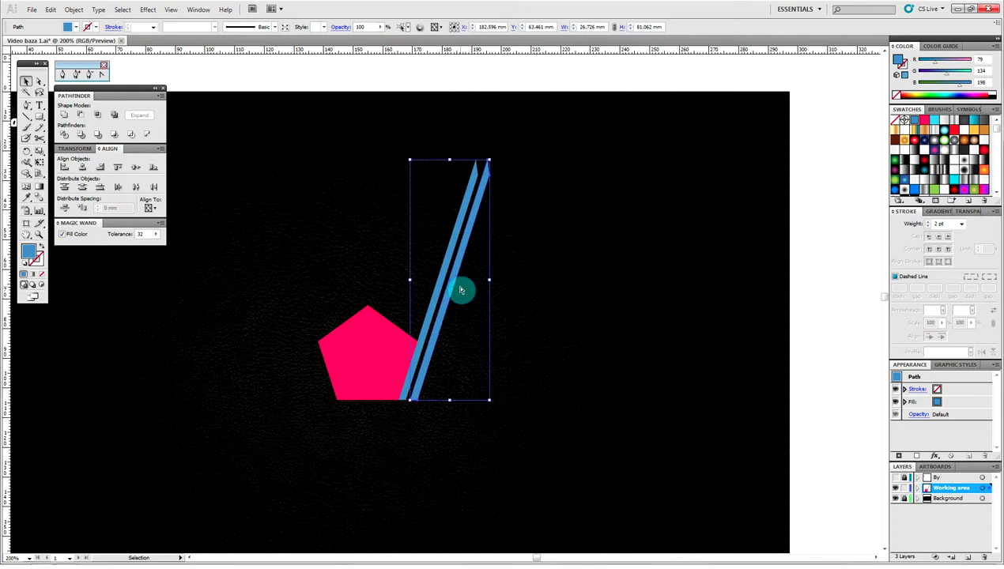
{"action": "key", "text": "a"}
{"action": "key", "text": "ctrl+d"}
{"action": "key", "text": "ctrl+d"}
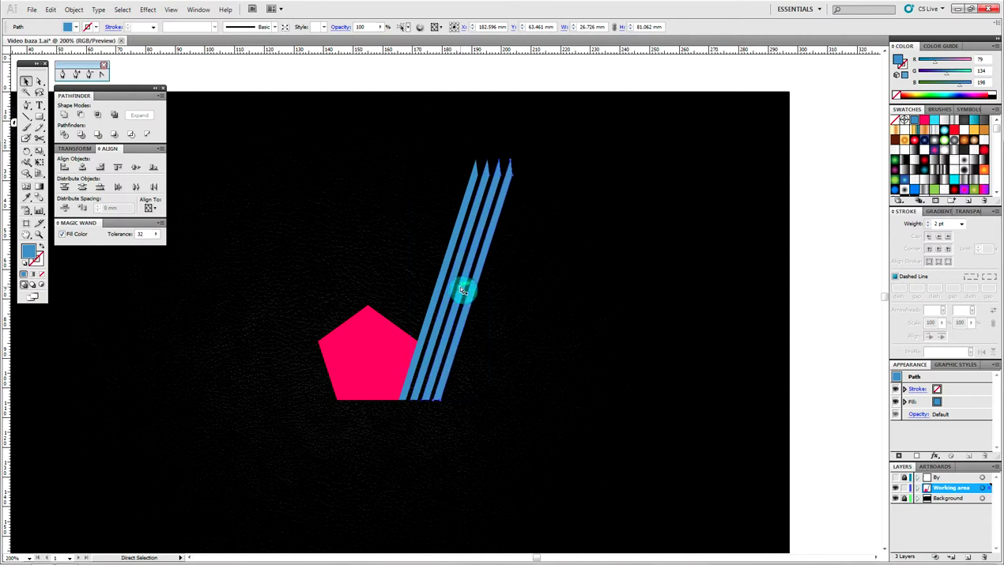
{"action": "key", "text": "ctrl+d"}
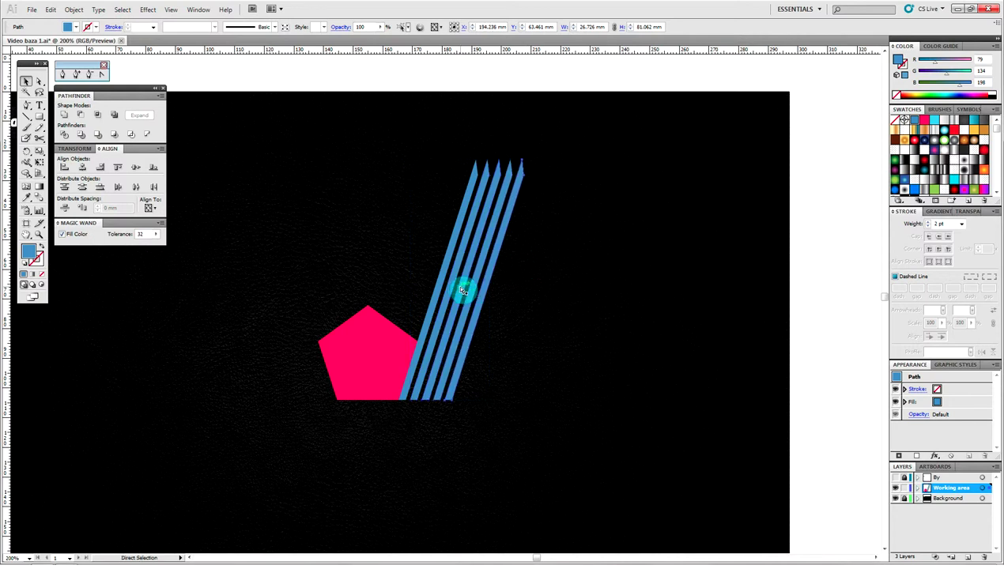
{"action": "key", "text": "ctrl+d"}
{"action": "key", "text": "v"}
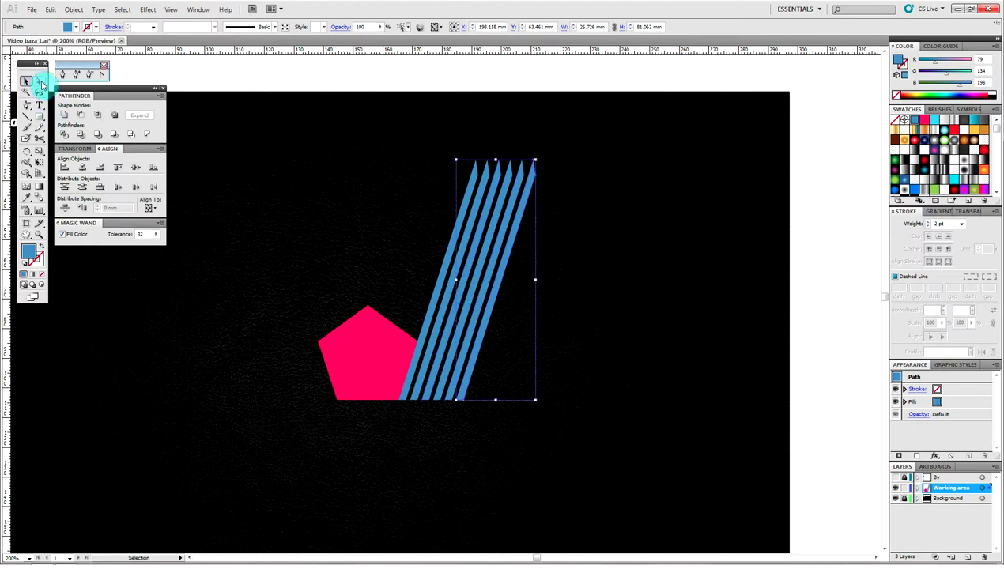
{"action": "left_click", "coordinate": [39, 235]}
{"action": "left_click", "coordinate": [515, 261]}
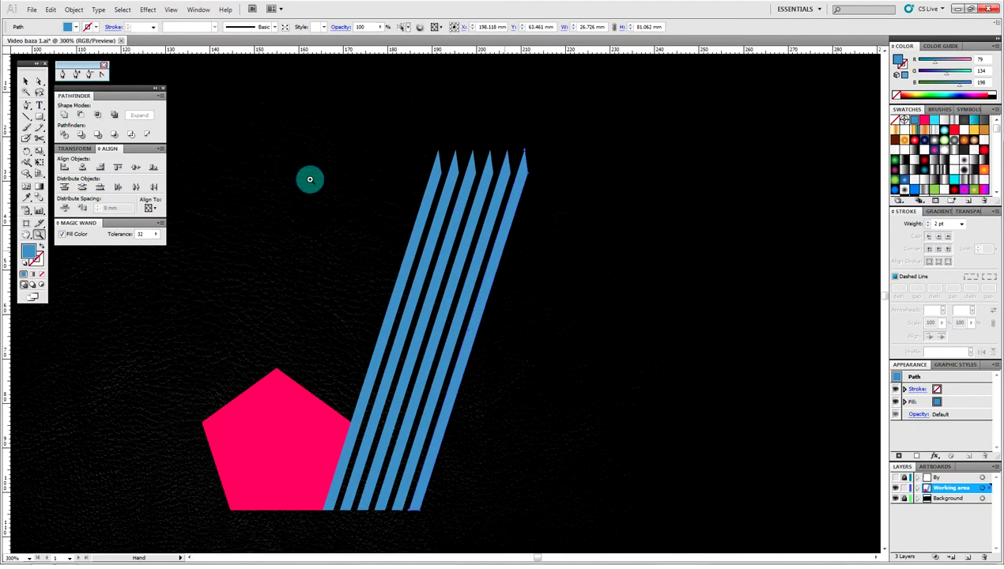
Lower the top tips of the second and third stripes to shorten them
{"action": "key", "text": "a"}
{"action": "mouse_move", "coordinate": [452, 144]}
{"action": "left_mouse_down"}
{"action": "mouse_move", "coordinate": [463, 178]}
{"action": "mouse_move", "coordinate": [431, 261]}
{"action": "left_mouse_up"}
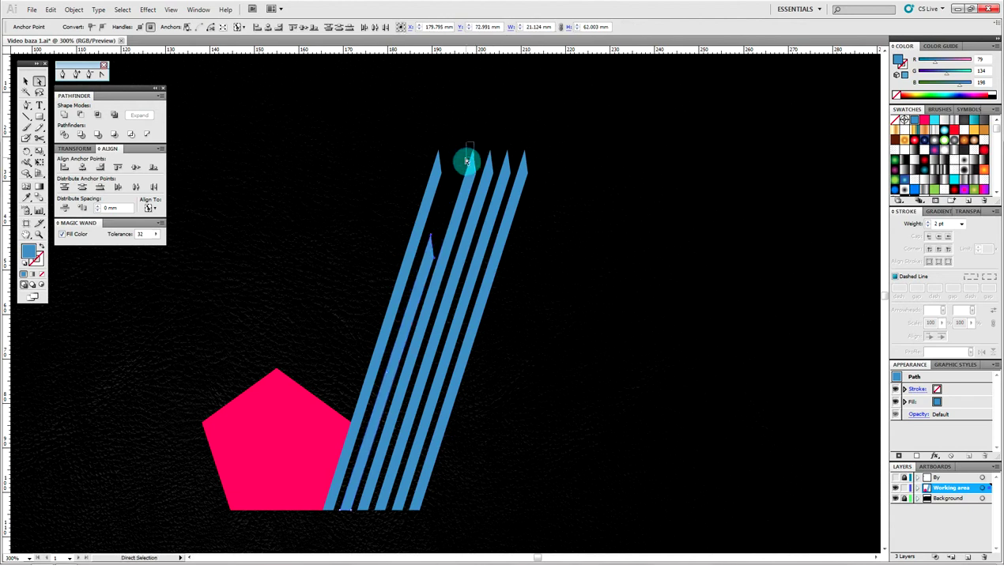
{"action": "left_click", "coordinate": [476, 170]}
{"action": "mouse_move", "coordinate": [477, 180]}
{"action": "left_mouse_down"}
{"action": "mouse_move", "coordinate": [470, 198]}
{"action": "mouse_move", "coordinate": [466, 170]}
{"action": "mouse_move", "coordinate": [450, 311]}
{"action": "left_mouse_up"}
{"action": "left_click", "coordinate": [498, 151]}
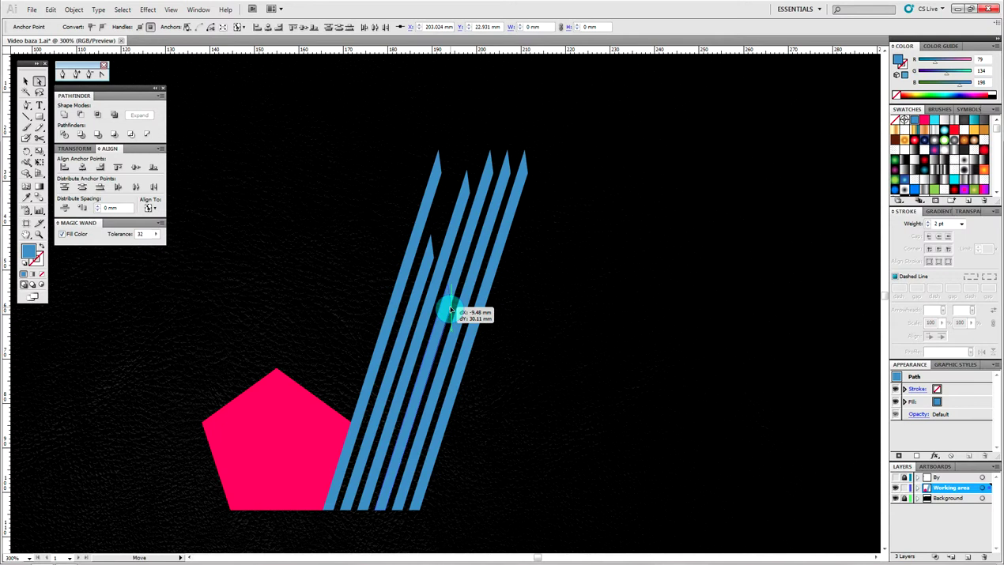
{"action": "left_click_drag", "start_coordinate": [451, 307], "coordinate": [452, 304]}
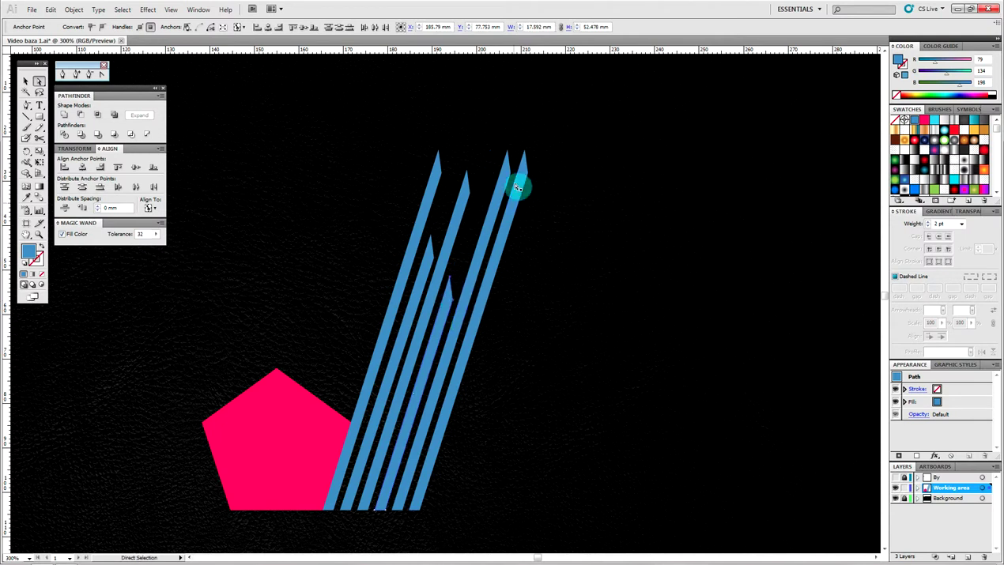
Lower the fourth and fifth stripes' tips, then select all six stripes
{"action": "left_click", "coordinate": [507, 152]}
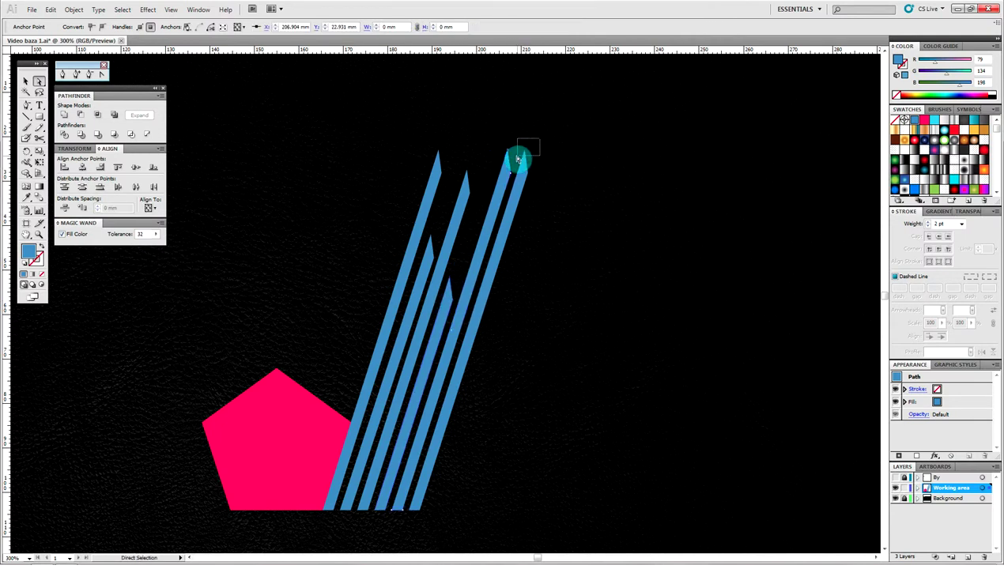
{"action": "left_click_drag", "start_coordinate": [519, 169], "coordinate": [474, 316]}
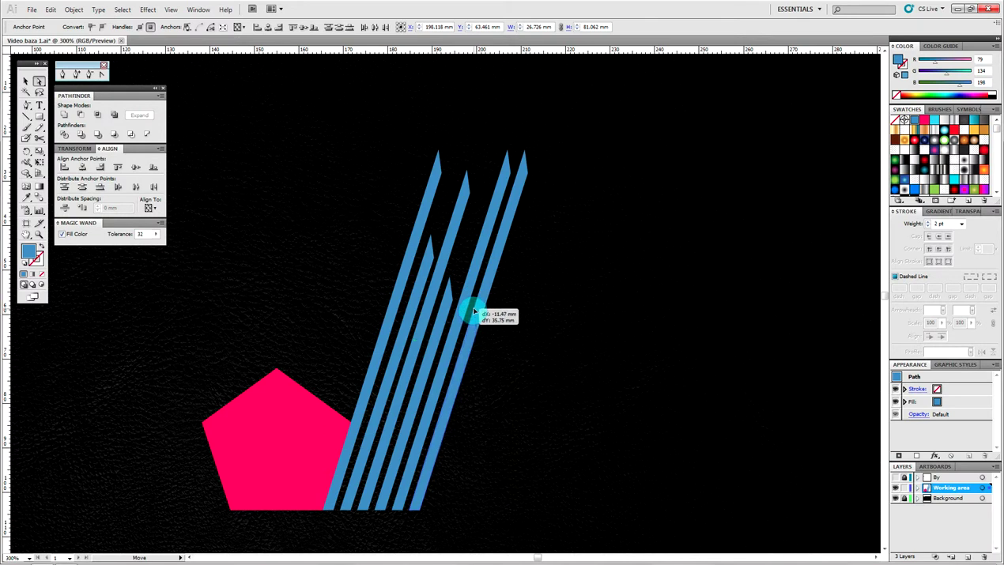
{"action": "left_click_drag", "start_coordinate": [474, 313], "coordinate": [474, 314]}
{"action": "left_click", "coordinate": [544, 307]}
{"action": "left_click_drag", "start_coordinate": [545, 307], "coordinate": [592, 298]}
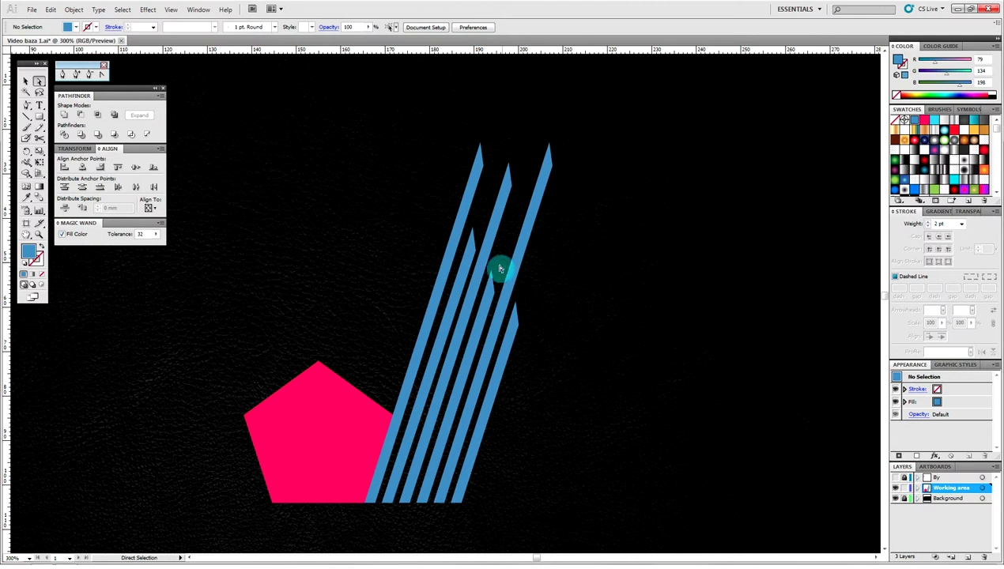
{"action": "left_click_drag", "start_coordinate": [498, 295], "coordinate": [478, 350]}
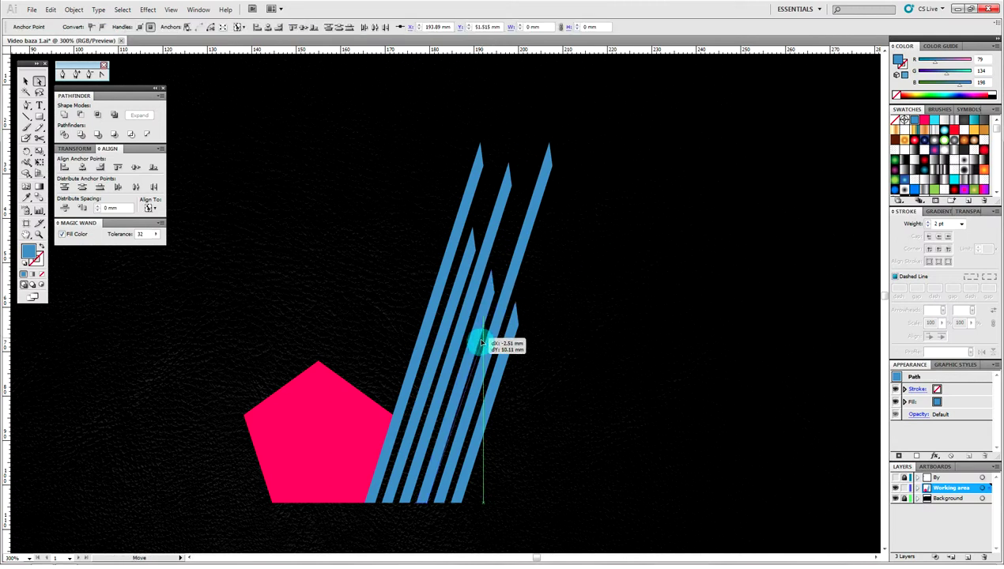
{"action": "left_click", "coordinate": [568, 336]}
{"action": "left_click_drag", "start_coordinate": [569, 337], "coordinate": [634, 314]}
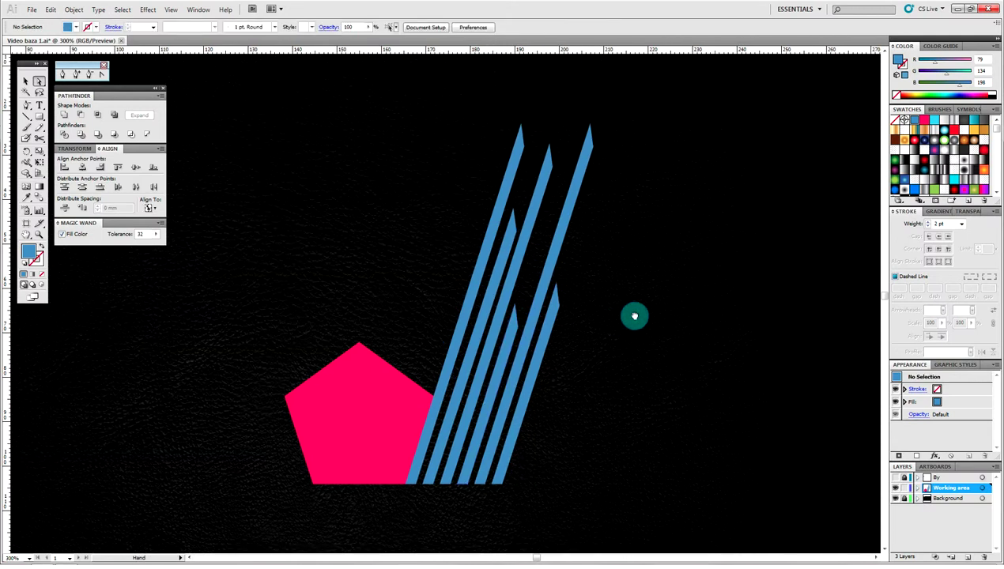
{"action": "left_click", "coordinate": [26, 81]}
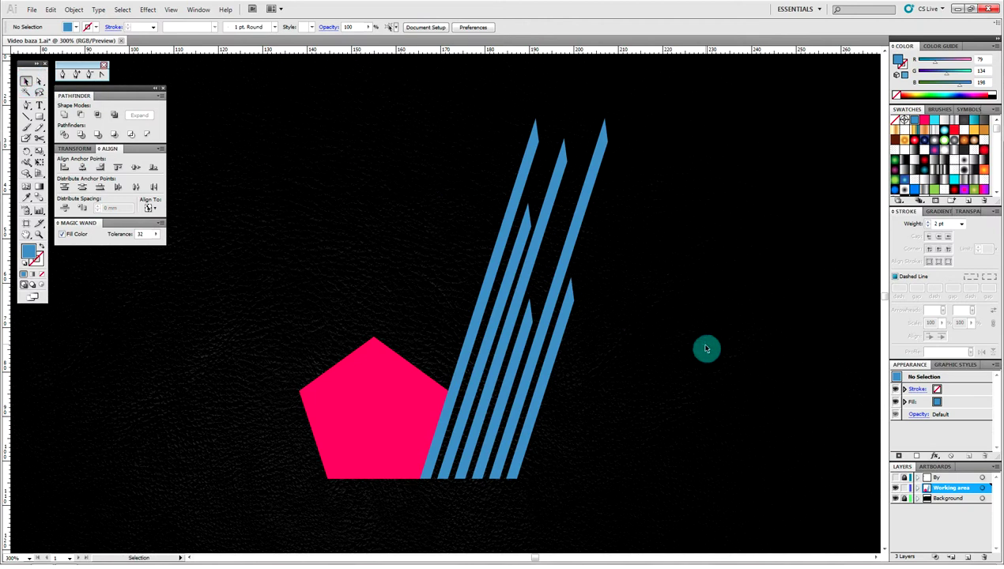
{"action": "left_click", "coordinate": [518, 277]}
Group the six blue stripes together
{"action": "right_click", "coordinate": [518, 279]}
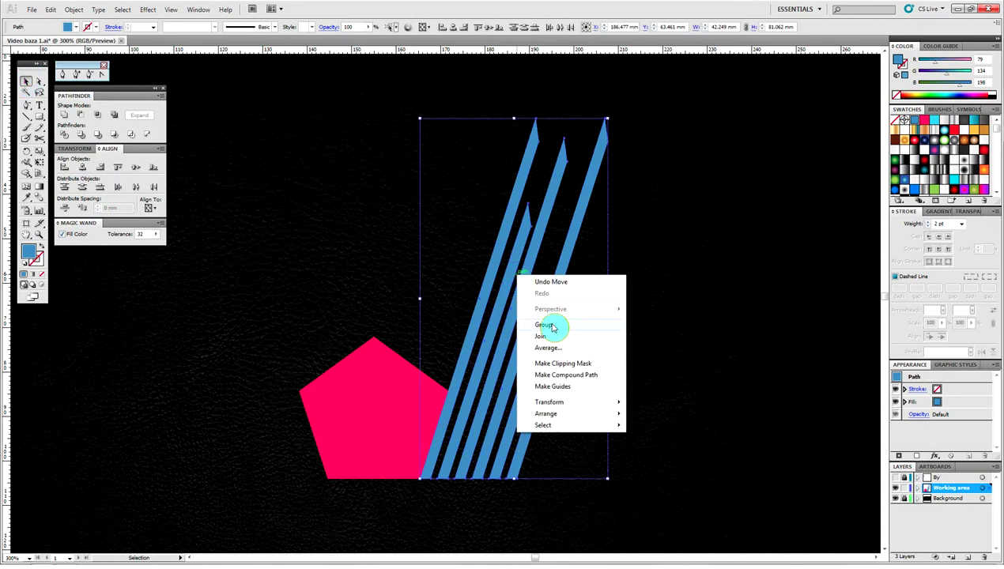
{"action": "left_click", "coordinate": [546, 325]}
{"action": "scroll", "coordinate": [474, 269], "scroll_direction": "down", "scroll_amount": 2}
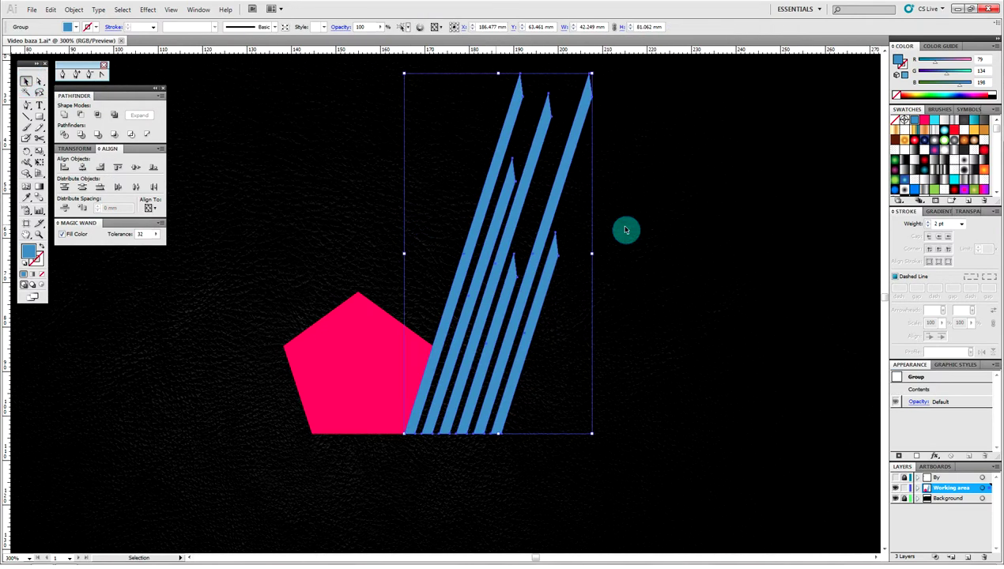
Fill the stripe group with a pink-to-purple gradient running from bottom to top
{"action": "left_click", "coordinate": [983, 191]}
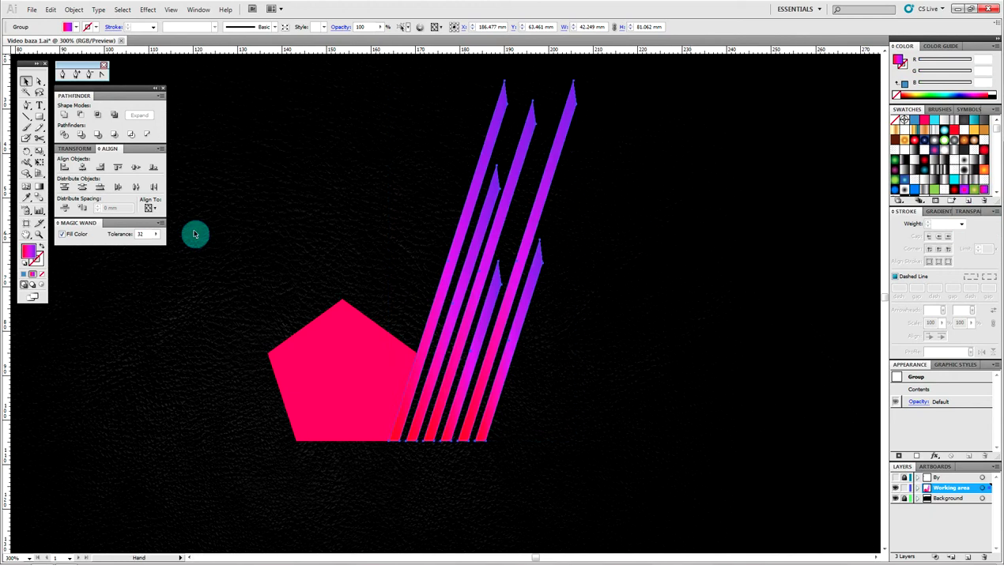
{"action": "left_click", "coordinate": [40, 187]}
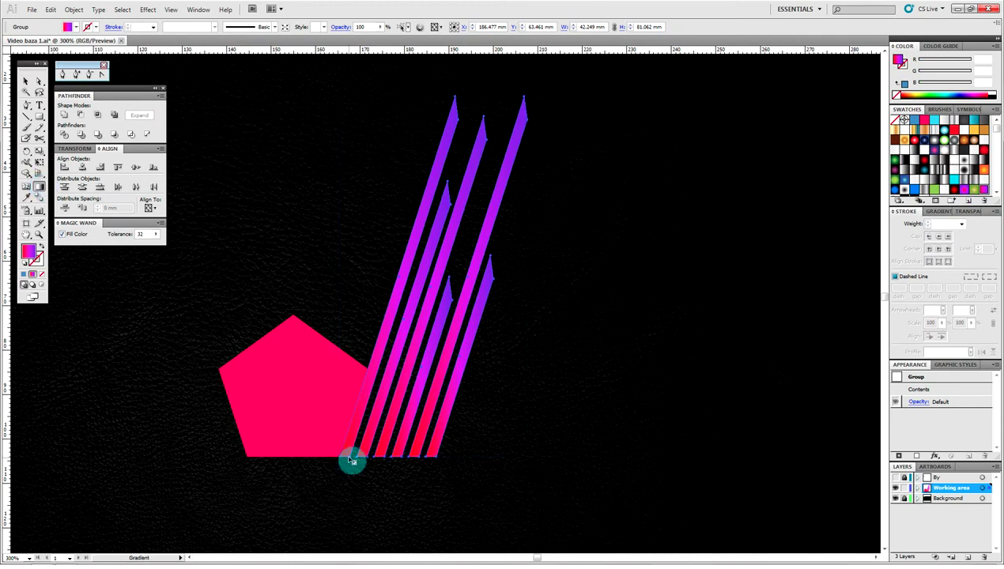
{"action": "mouse_move", "coordinate": [349, 456]}
{"action": "left_mouse_down"}
{"action": "mouse_move", "coordinate": [459, 97]}
{"action": "mouse_move", "coordinate": [474, 90]}
{"action": "left_mouse_up"}
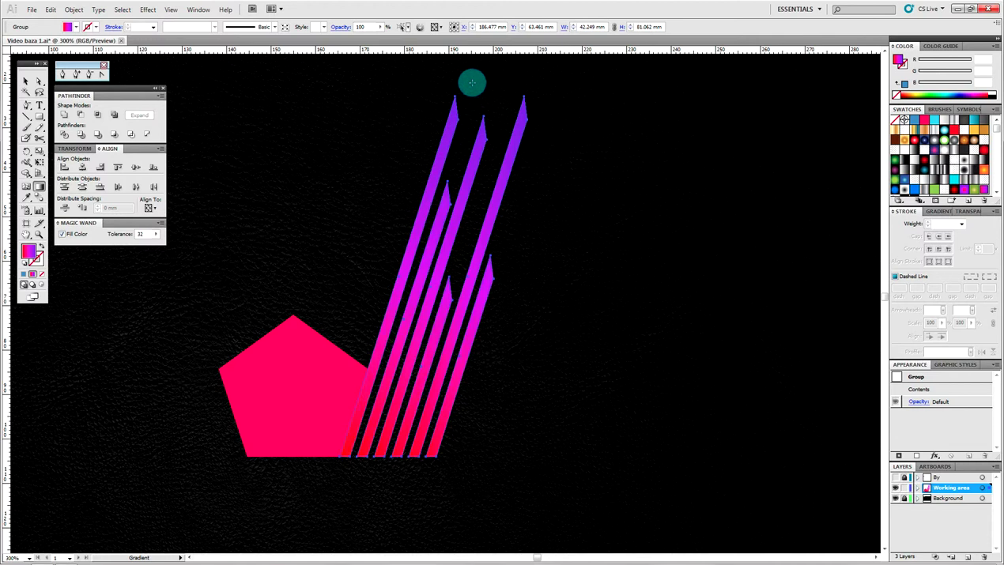
{"action": "left_click", "coordinate": [26, 81]}
{"action": "left_click", "coordinate": [280, 190]}
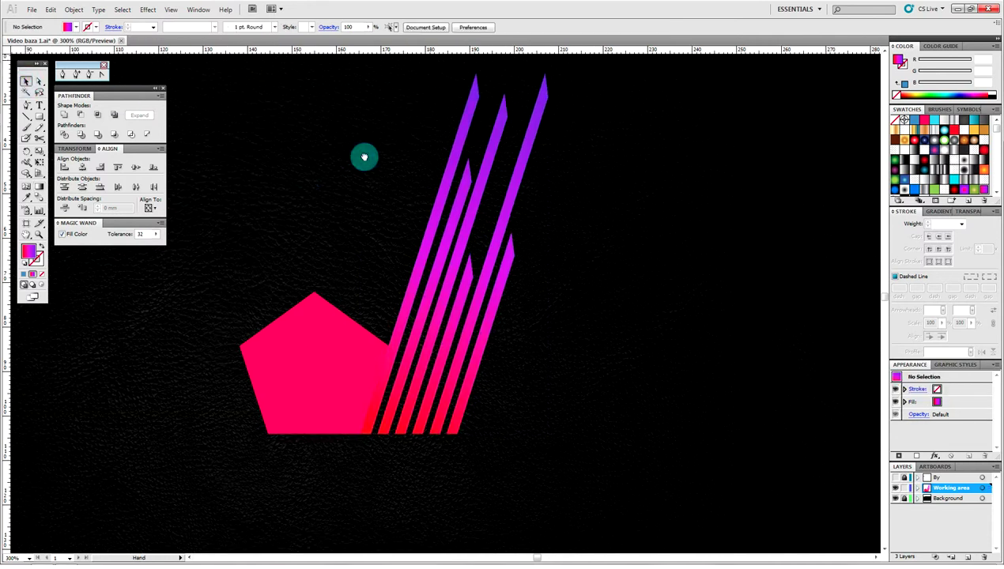
{"action": "scroll", "coordinate": [363, 155], "scroll_direction": "left", "scroll_amount": 5}
Make a copy of the stripe group rotated 72° (360 ÷ 5) in the Rotate dialog
{"action": "left_click", "coordinate": [580, 232]}
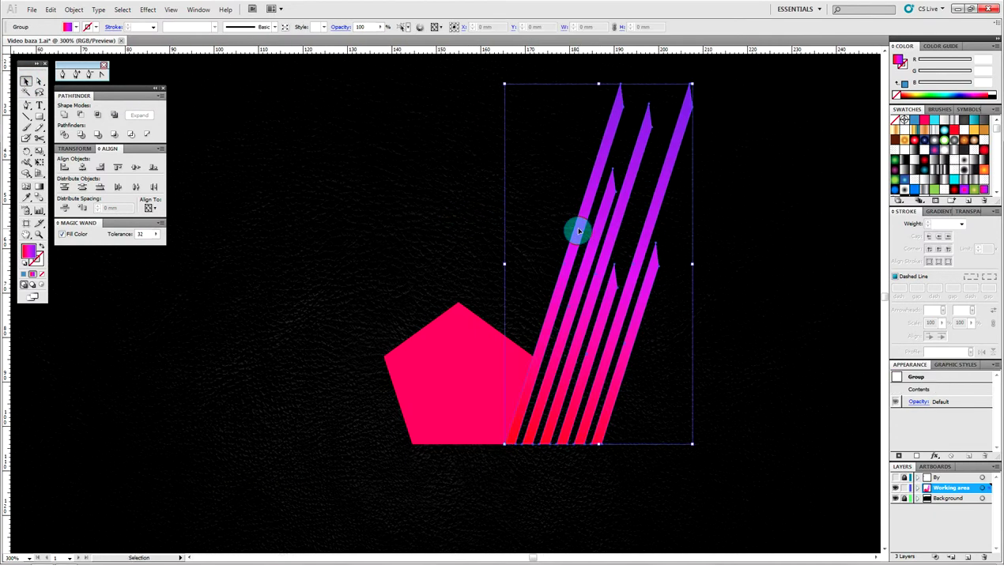
{"action": "right_click", "coordinate": [580, 232]}
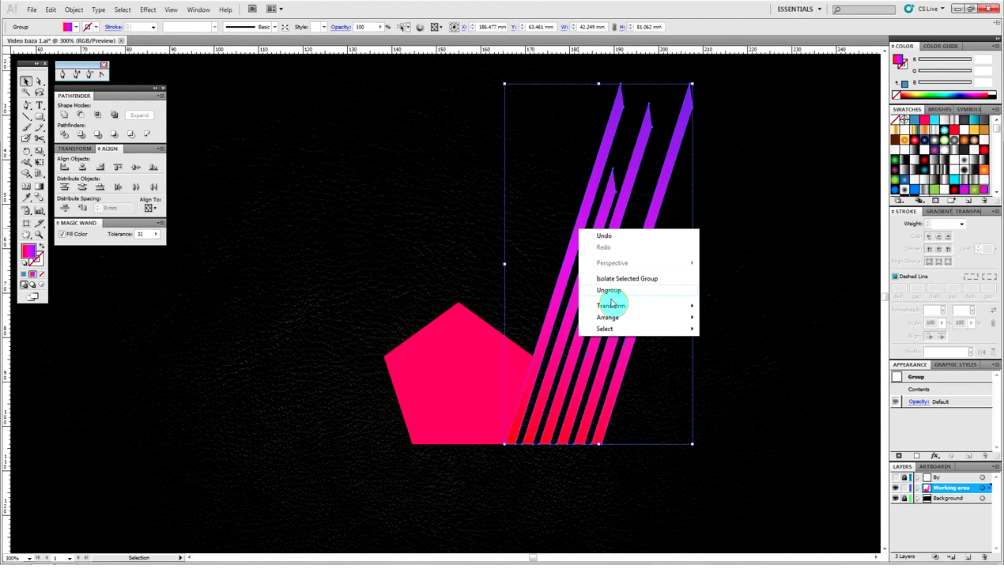
{"action": "left_click", "coordinate": [717, 330]}
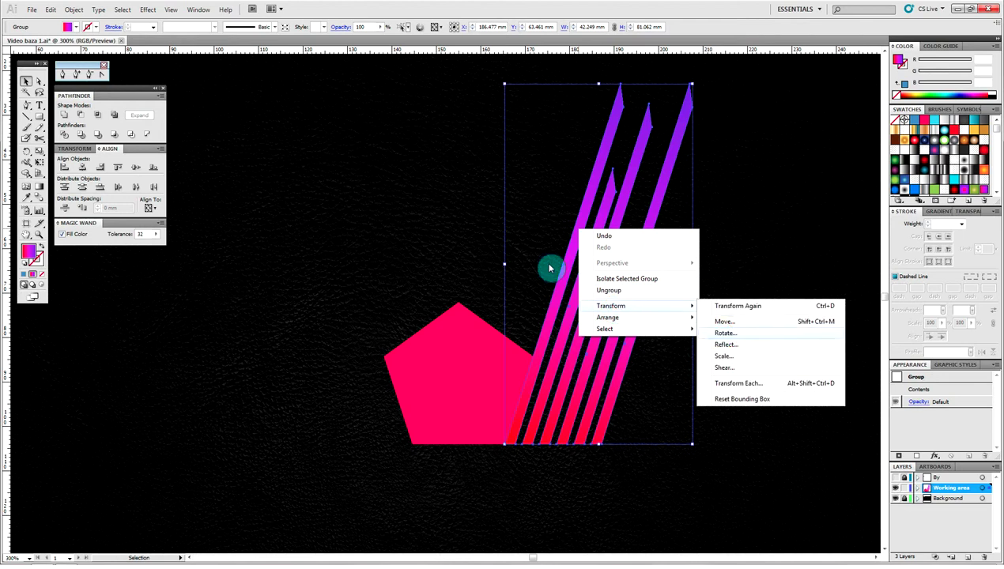
{"action": "double_click", "coordinate": [475, 274]}
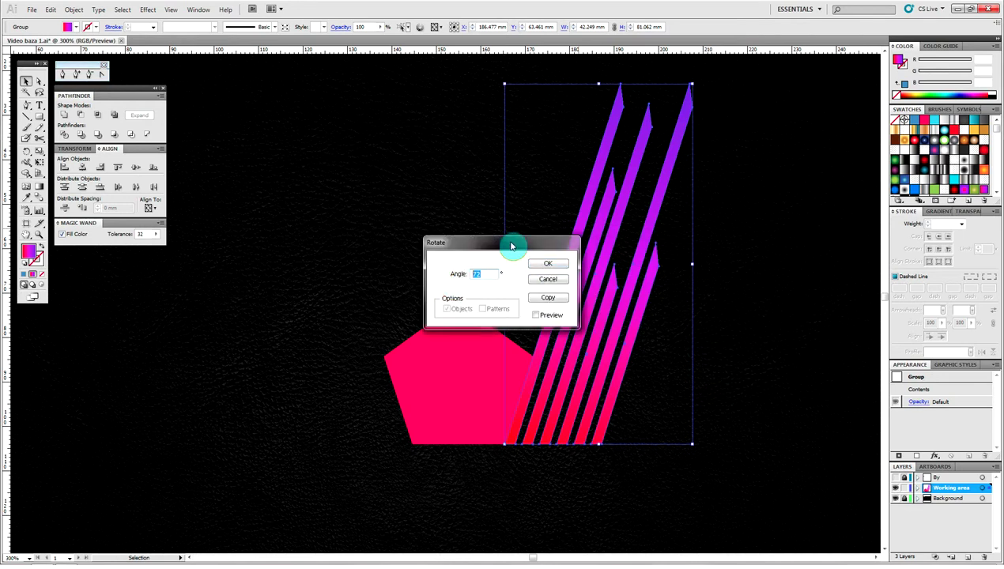
{"action": "key", "text": "XF86Calculator"}
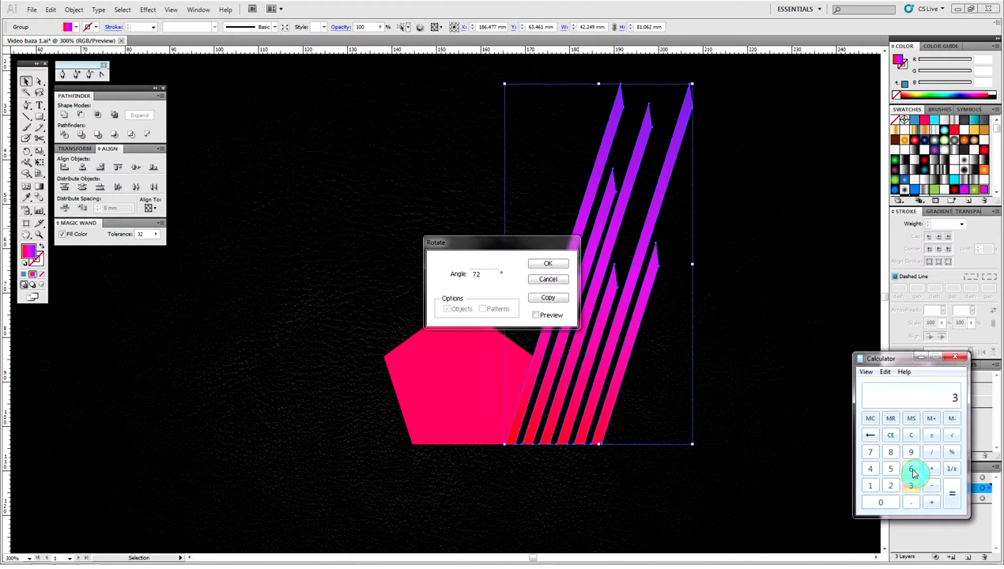
{"action": "left_click", "coordinate": [912, 471]}
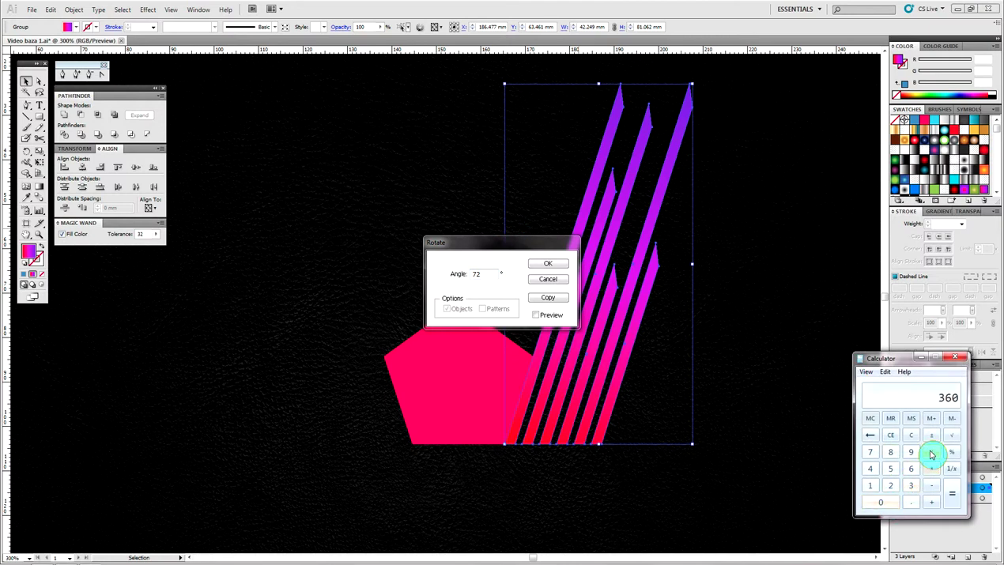
{"action": "left_click", "coordinate": [893, 472]}
{"action": "left_click", "coordinate": [952, 497]}
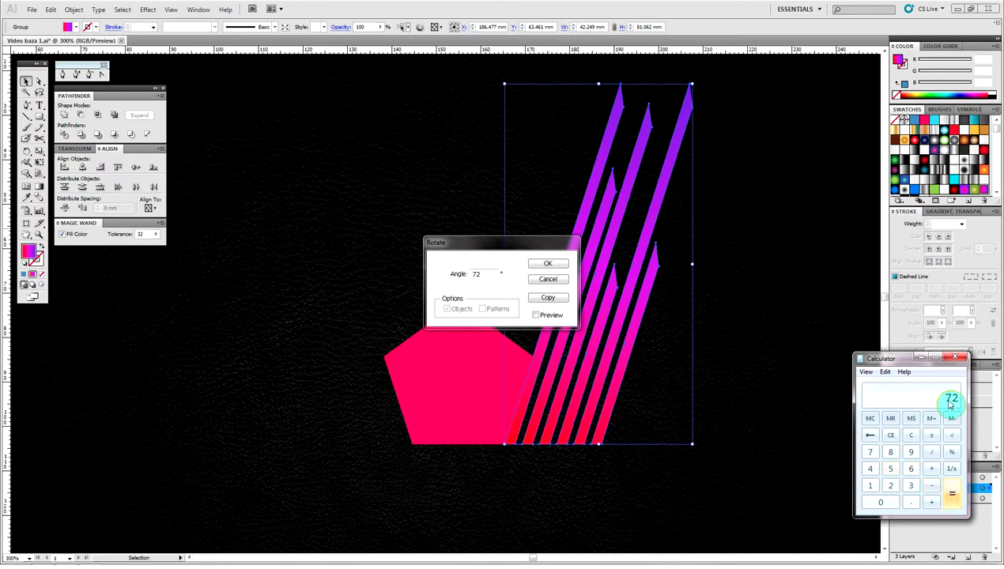
{"action": "left_click", "coordinate": [955, 358]}
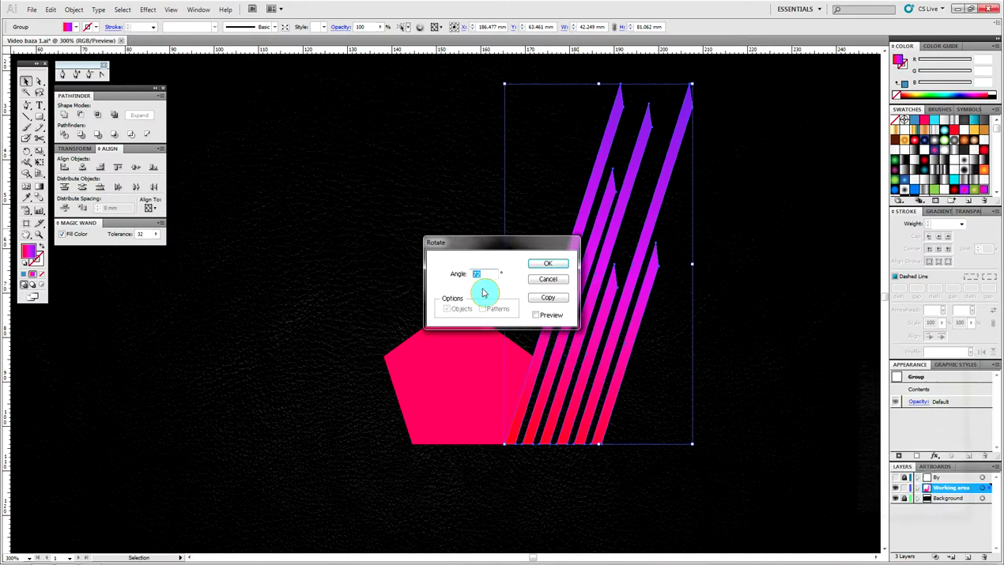
{"action": "double_click", "coordinate": [481, 273]}
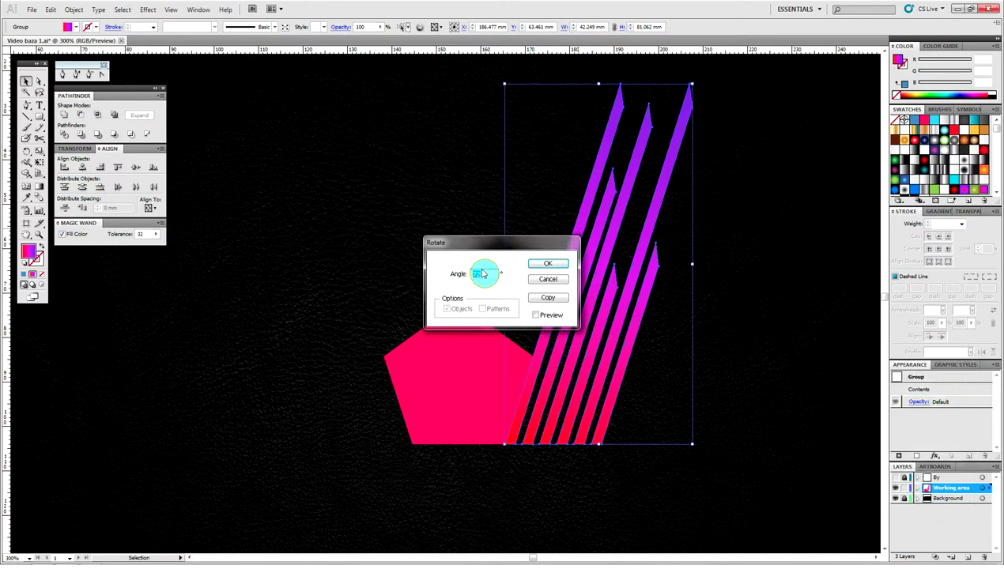
{"action": "left_click", "coordinate": [557, 297]}
Repeat the 72° rotated copy with Ctrl+D until five striped groups fan out, then deselect
{"action": "key", "text": "a"}
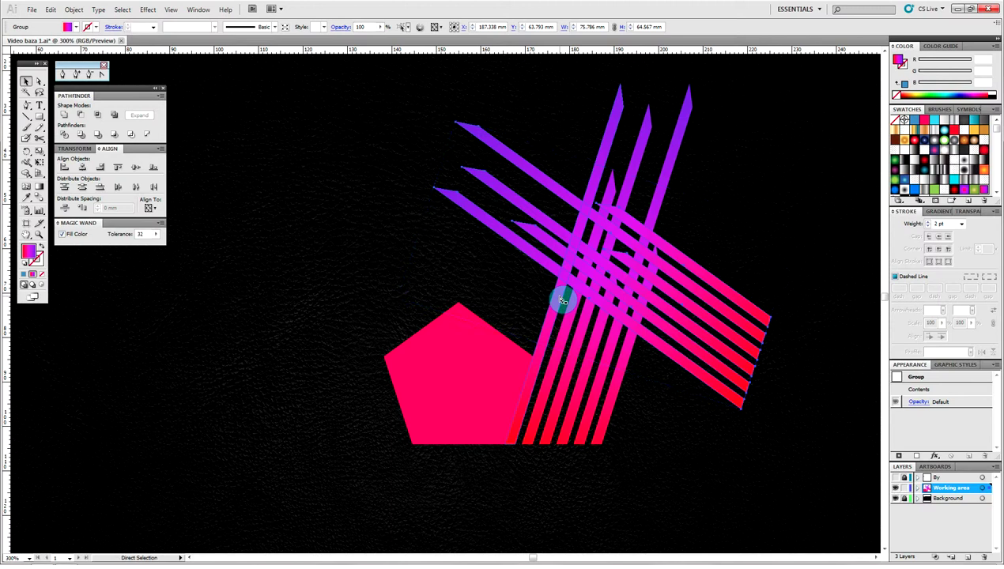
{"action": "key", "text": "ctrl+d"}
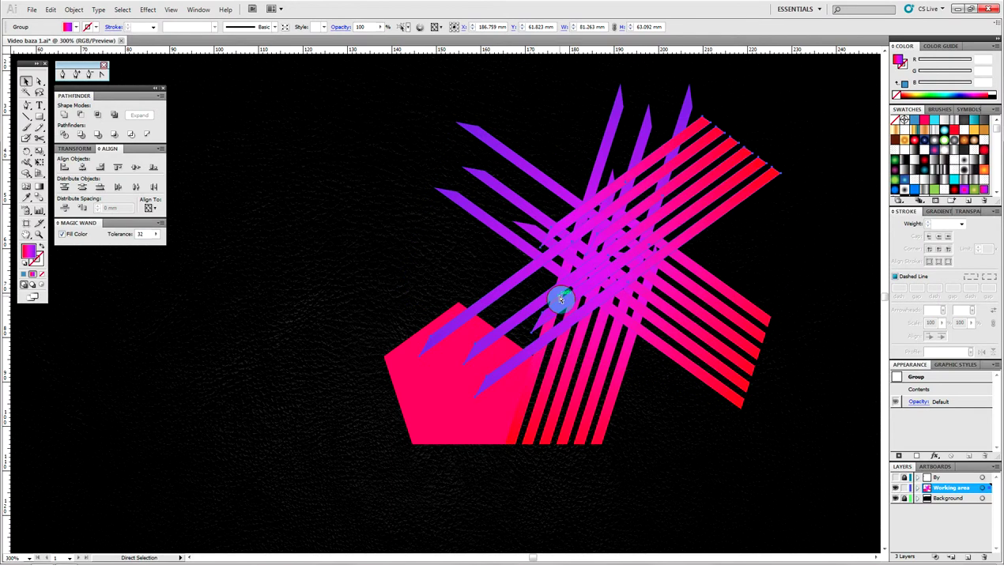
{"action": "key", "text": "ctrl+d"}
{"action": "key", "text": "ctrl+d"}
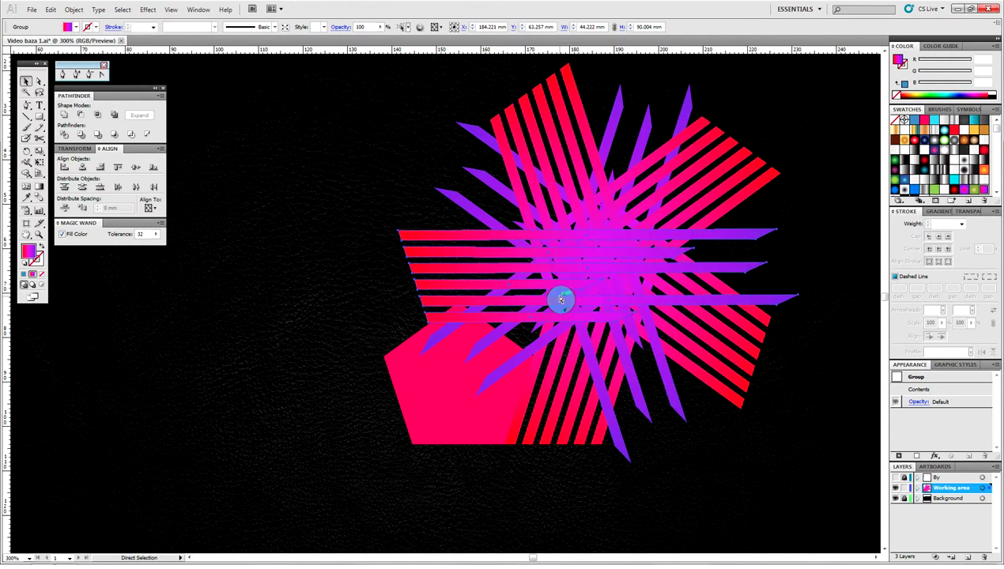
{"action": "key", "text": "v"}
{"action": "left_click", "coordinate": [316, 261]}
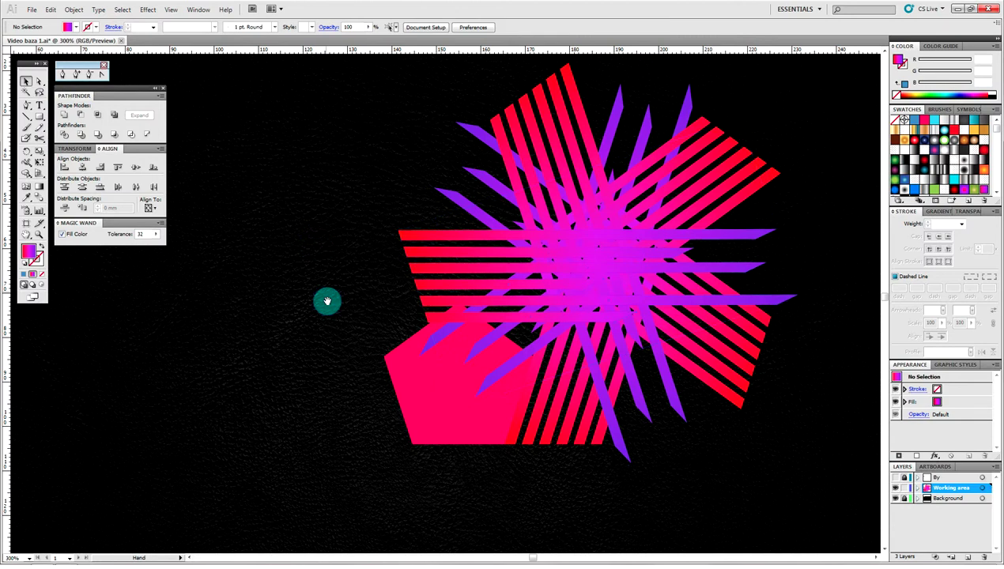
{"action": "scroll", "coordinate": [307, 244], "scroll_direction": "down", "scroll_amount": 1}
{"action": "scroll", "coordinate": [379, 181], "scroll_direction": "down", "scroll_amount": 1}
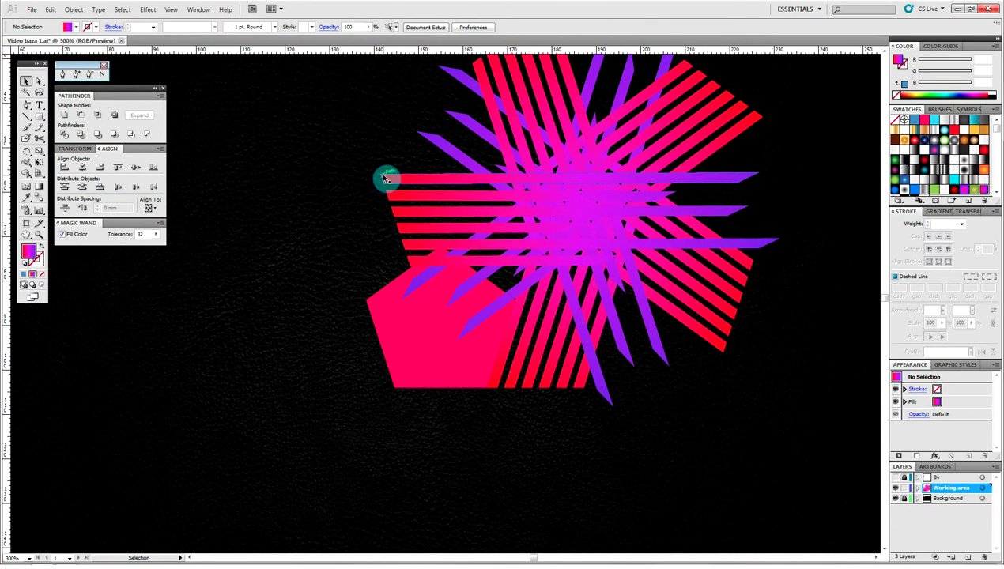
Move the horizontal and lower-left striped groups into place around the pentagon
{"action": "left_click_drag", "start_coordinate": [385, 179], "coordinate": [396, 393]}
{"action": "mouse_move", "coordinate": [521, 151]}
{"action": "left_mouse_down"}
{"action": "mouse_move", "coordinate": [252, 360]}
{"action": "mouse_move", "coordinate": [262, 412]}
{"action": "mouse_move", "coordinate": [284, 317]}
{"action": "mouse_move", "coordinate": [366, 305]}
{"action": "left_mouse_up"}
{"action": "left_click", "coordinate": [275, 319]}
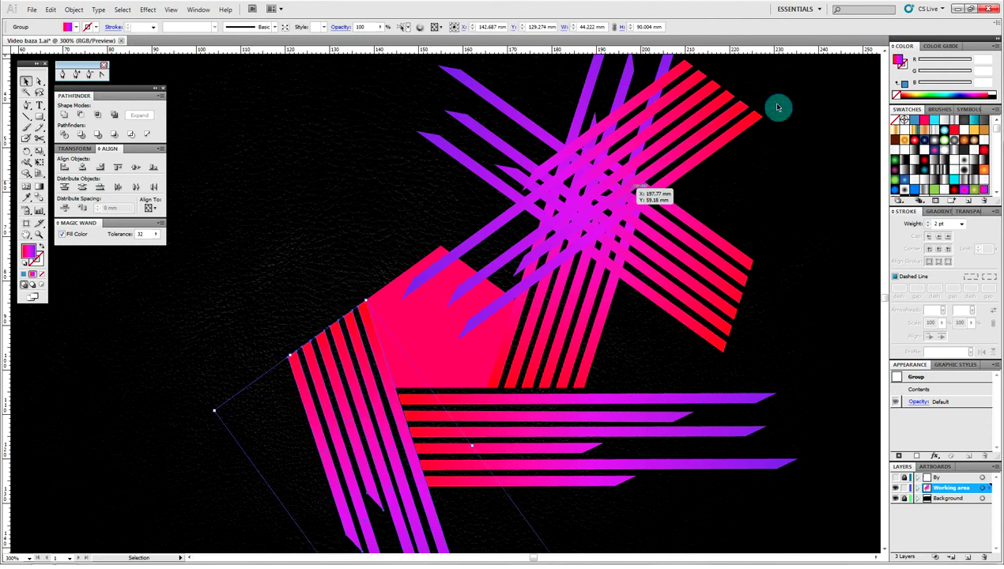
{"action": "left_click_drag", "start_coordinate": [575, 158], "coordinate": [440, 249]}
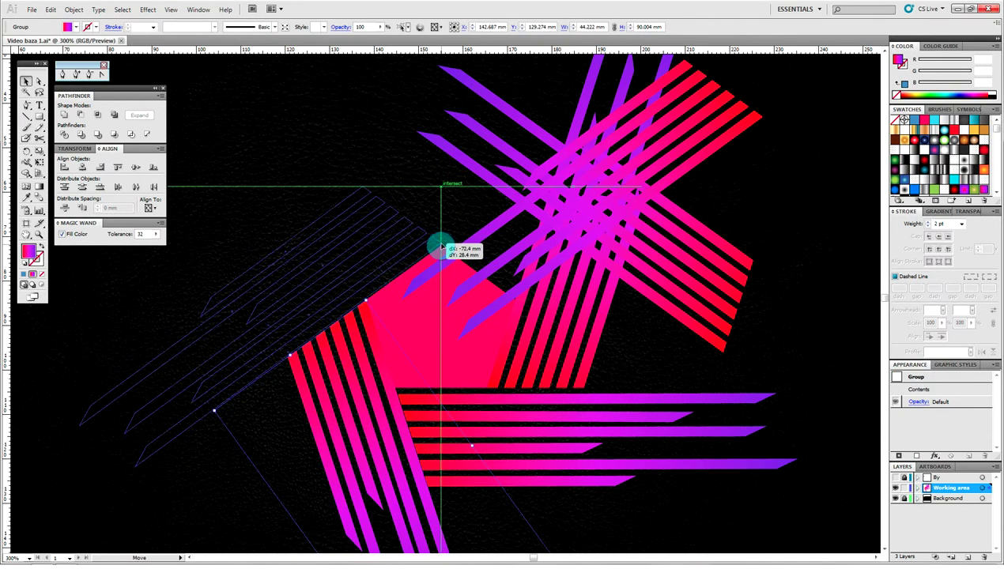
{"action": "left_click_drag", "start_coordinate": [440, 250], "coordinate": [440, 250]}
Place the purple group upper left and finish butting the groups against the pentagon's sides
{"action": "mouse_move", "coordinate": [664, 366]}
{"action": "left_mouse_down"}
{"action": "mouse_move", "coordinate": [498, 283]}
{"action": "mouse_move", "coordinate": [448, 273]}
{"action": "mouse_move", "coordinate": [509, 370]}
{"action": "left_mouse_up"}
{"action": "left_click", "coordinate": [448, 267]}
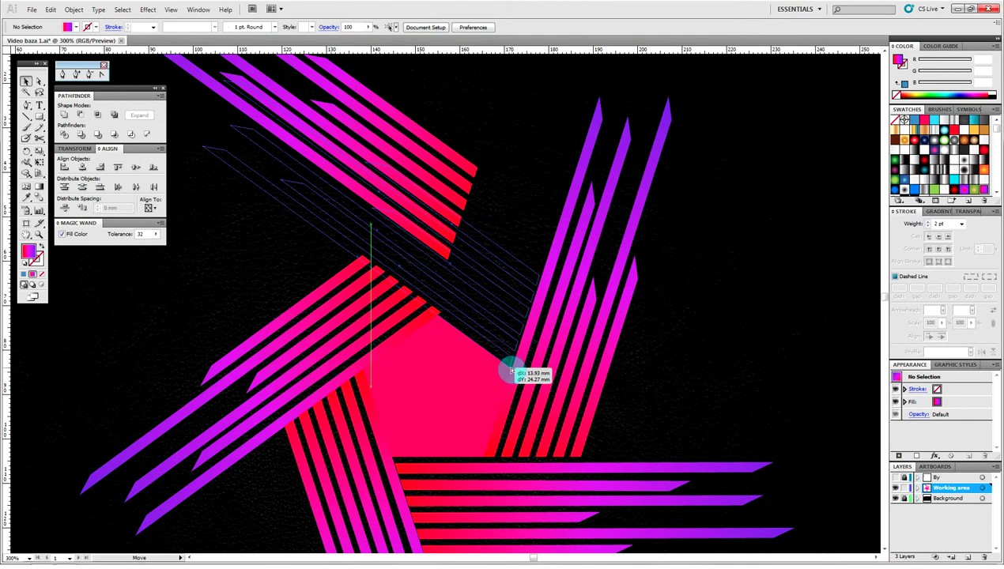
{"action": "left_click_drag", "start_coordinate": [514, 371], "coordinate": [511, 370]}
{"action": "left_click_drag", "start_coordinate": [665, 360], "coordinate": [702, 268]}
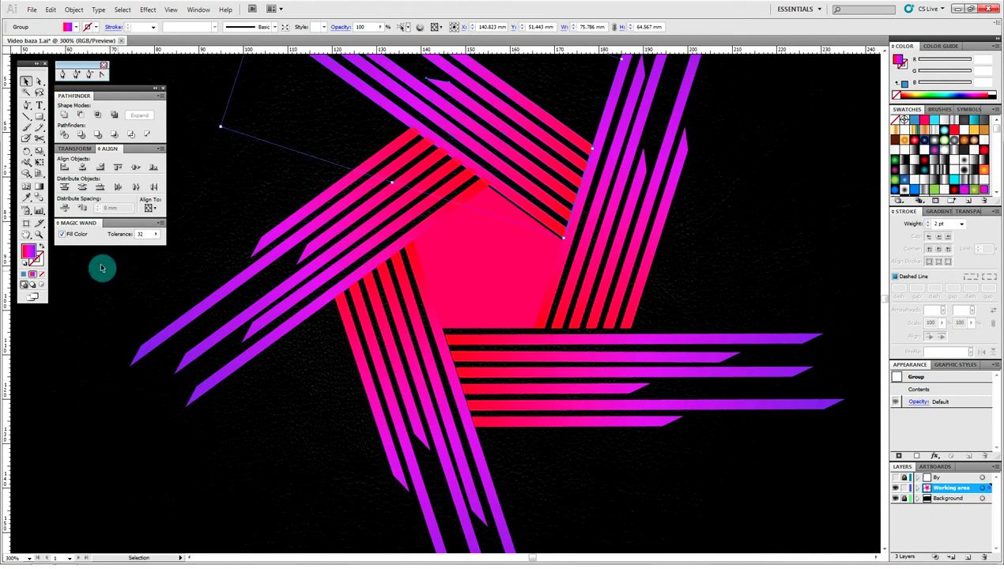
{"action": "left_click", "coordinate": [39, 235]}
Zoom in on a stripe corner and move the red stripe piece up to meet the stripe edge
{"action": "left_click_drag", "start_coordinate": [458, 356], "coordinate": [522, 369]}
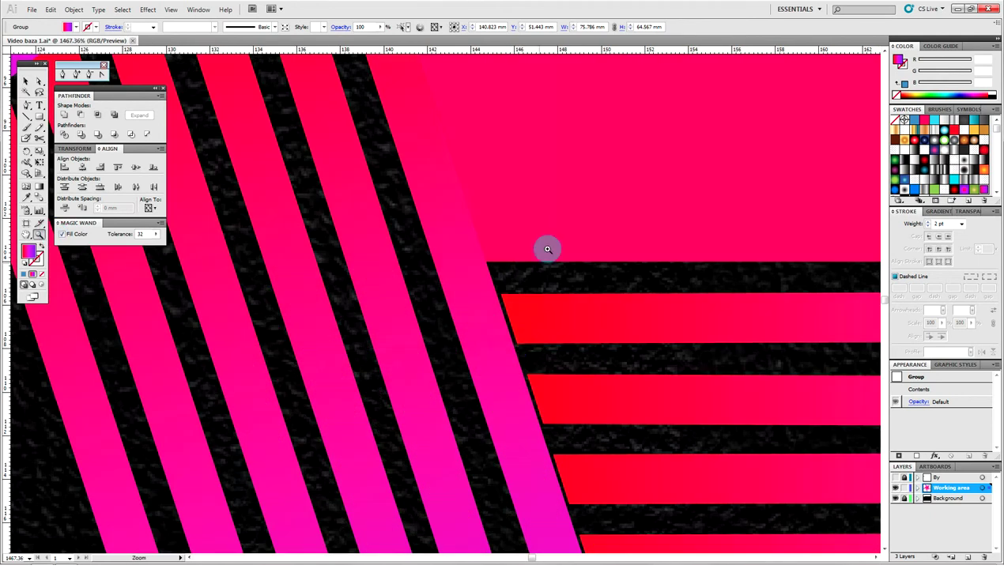
{"action": "left_click", "coordinate": [437, 352]}
{"action": "left_click", "coordinate": [31, 87]}
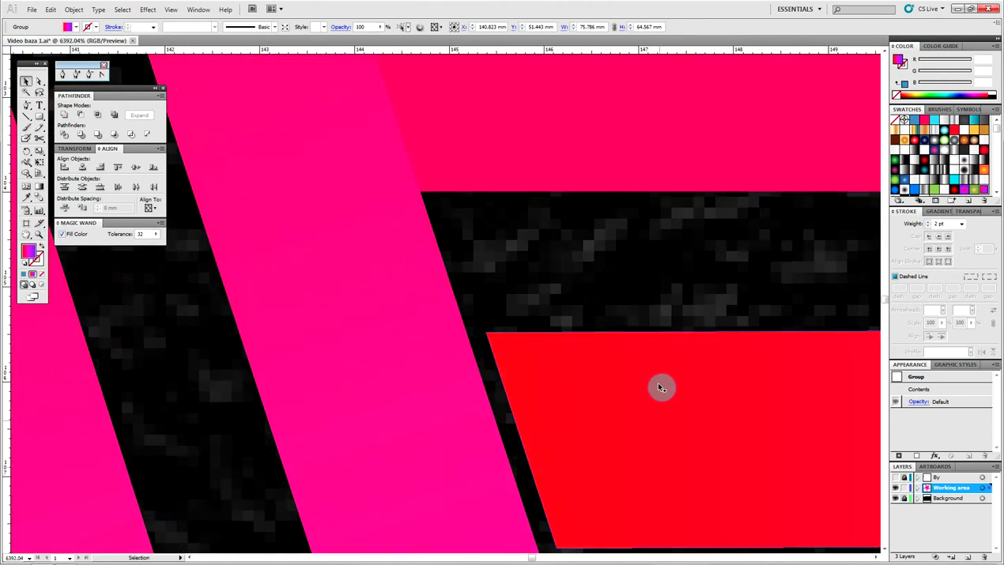
{"action": "left_click", "coordinate": [578, 276]}
{"action": "left_click_drag", "start_coordinate": [488, 335], "coordinate": [408, 194]}
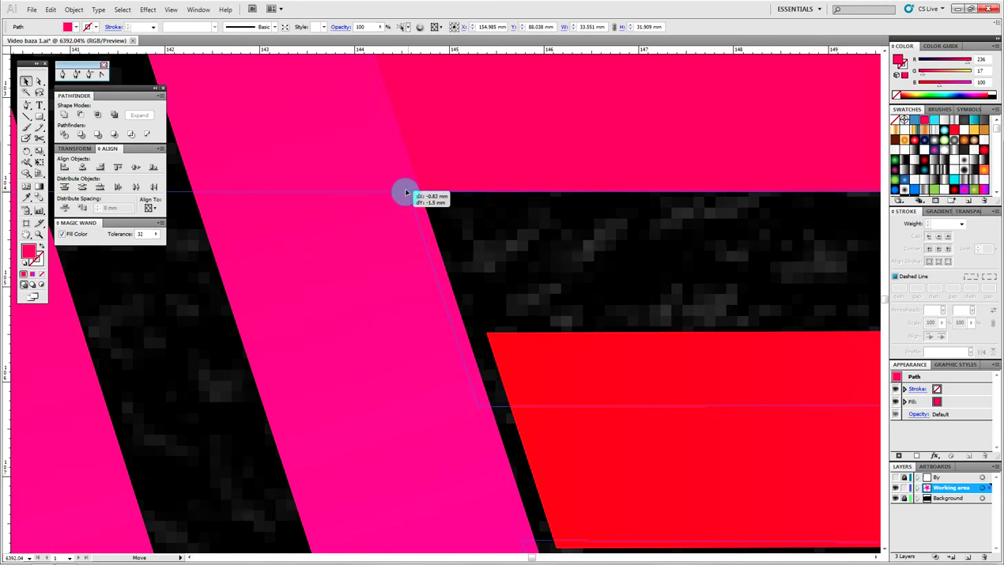
{"action": "mouse_move", "coordinate": [406, 193]}
{"action": "left_mouse_down"}
{"action": "mouse_move", "coordinate": [453, 258]}
{"action": "mouse_move", "coordinate": [412, 195]}
{"action": "left_mouse_up"}
{"action": "left_click_drag", "start_coordinate": [413, 194], "coordinate": [395, 231]}
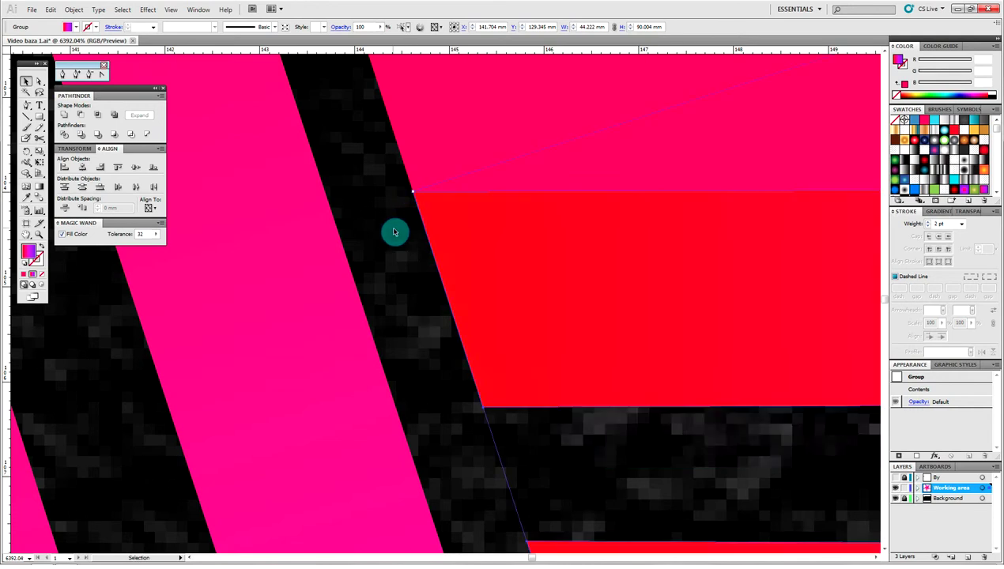
Shift the other red shapes down-right over the stripes and snap their anchor to the stripe corner
{"action": "left_click", "coordinate": [397, 312]}
{"action": "left_click_drag", "start_coordinate": [396, 312], "coordinate": [516, 457]}
{"action": "mouse_move", "coordinate": [390, 199]}
{"action": "left_mouse_down"}
{"action": "mouse_move", "coordinate": [410, 156]}
{"action": "mouse_move", "coordinate": [459, 169]}
{"action": "mouse_move", "coordinate": [519, 294]}
{"action": "left_mouse_up"}
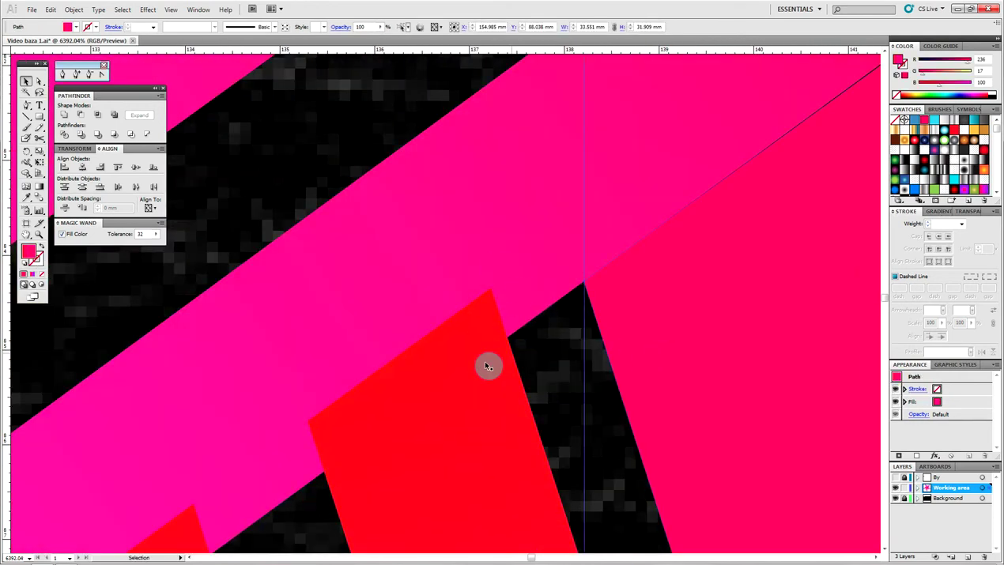
{"action": "mouse_move", "coordinate": [486, 363]}
{"action": "left_mouse_down"}
{"action": "mouse_move", "coordinate": [482, 401]}
{"action": "mouse_move", "coordinate": [506, 428]}
{"action": "left_mouse_up"}
{"action": "left_click", "coordinate": [567, 376]}
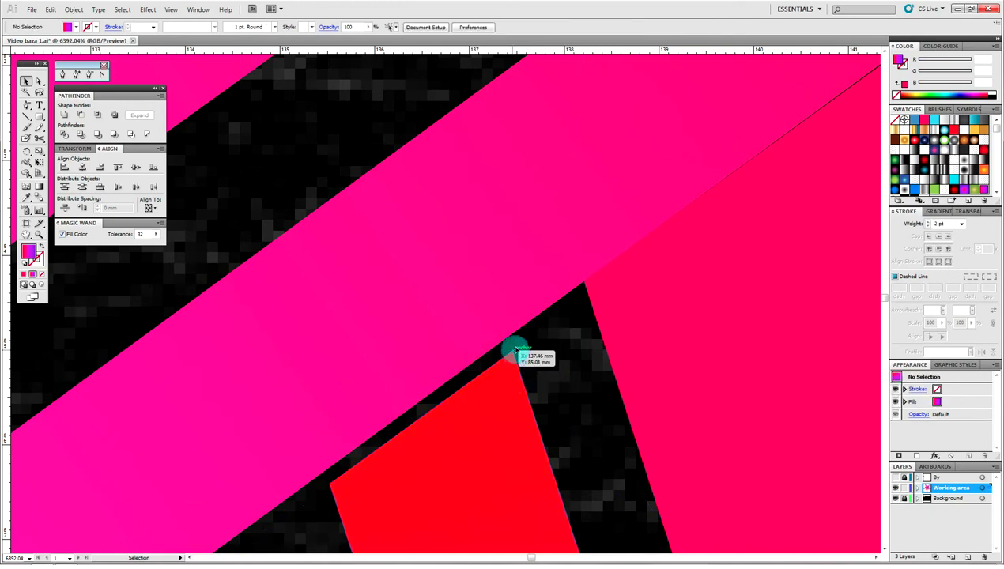
{"action": "left_click_drag", "start_coordinate": [515, 350], "coordinate": [586, 283]}
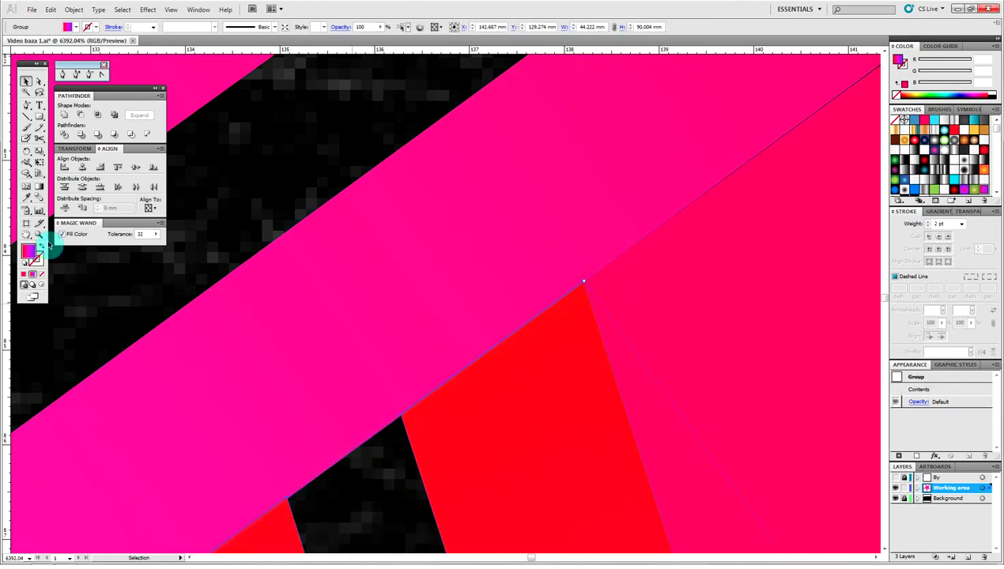
Check the corner fit, zoom into the gap between stripes and move the red group down-left
{"action": "left_click", "coordinate": [38, 234]}
{"action": "left_click", "coordinate": [607, 267], "text": "alt"}
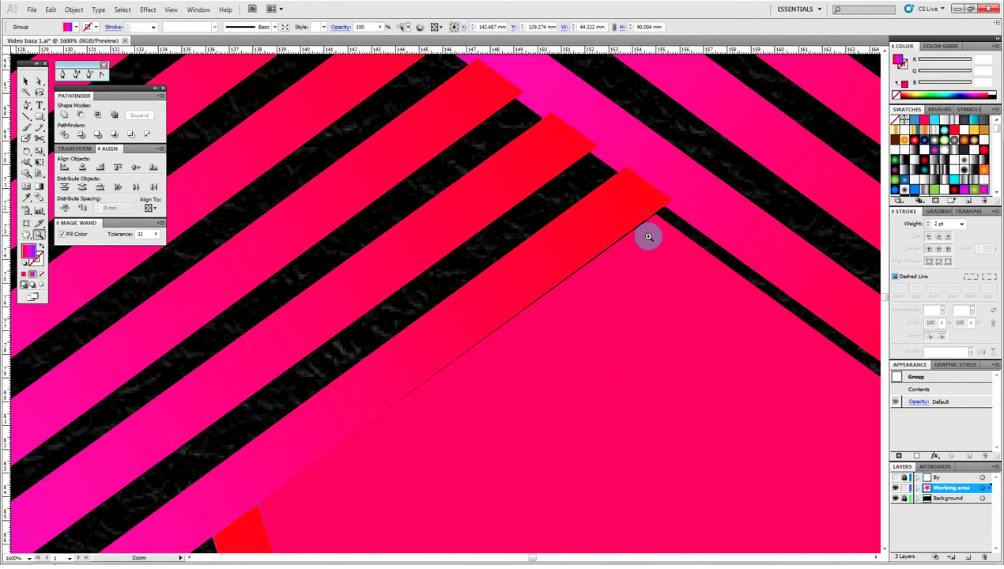
{"action": "left_click", "coordinate": [648, 234]}
{"action": "left_click", "coordinate": [607, 260]}
{"action": "left_click", "coordinate": [392, 305]}
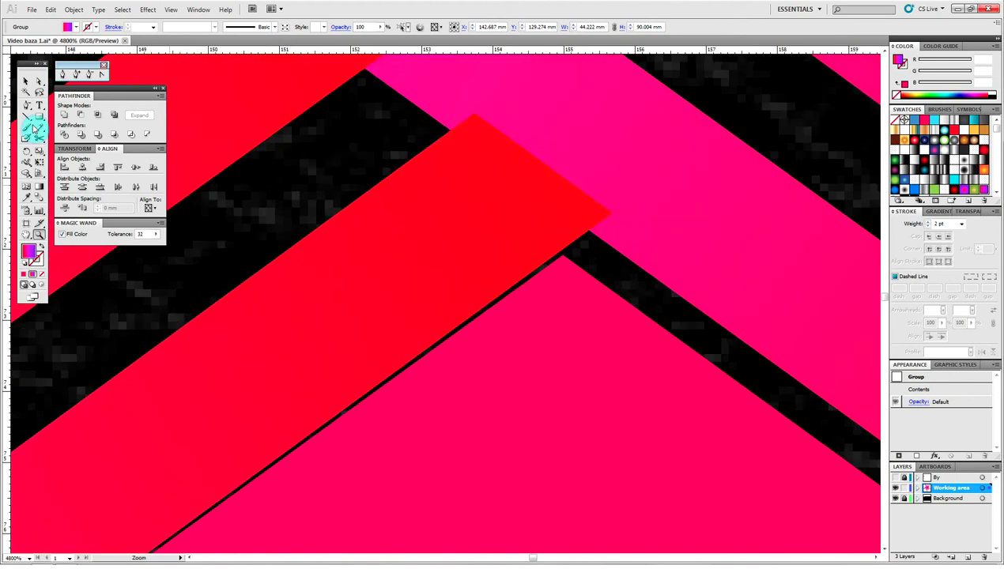
{"action": "left_click", "coordinate": [37, 84]}
{"action": "mouse_move", "coordinate": [534, 210]}
{"action": "left_mouse_down"}
{"action": "mouse_move", "coordinate": [472, 235]}
{"action": "mouse_move", "coordinate": [564, 260]}
{"action": "left_mouse_up"}
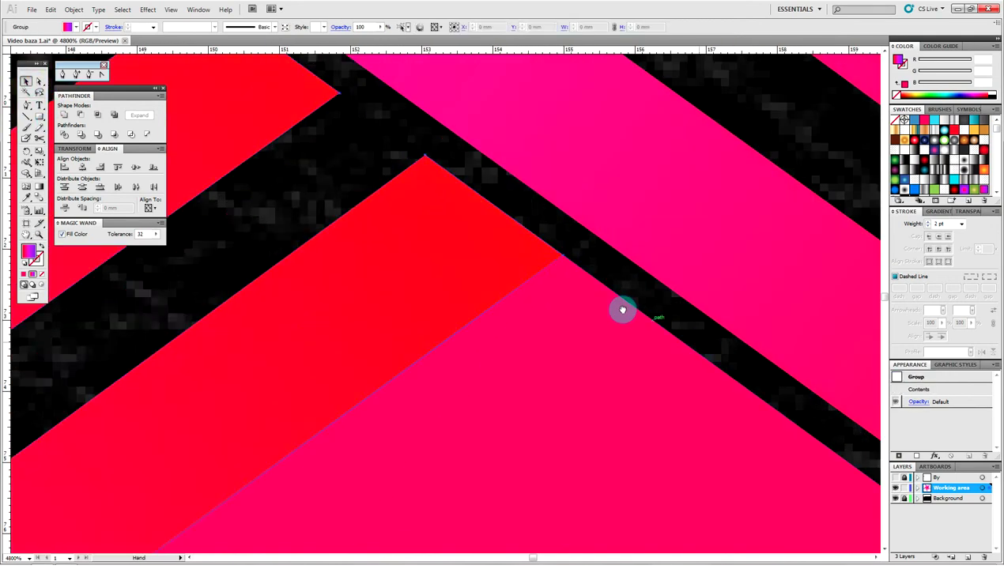
Snap the next red group's corner to the stripe edge, then zoom out to the whole pinwheel
{"action": "left_click_drag", "start_coordinate": [622, 310], "coordinate": [466, 175]}
{"action": "left_click_drag", "start_coordinate": [636, 385], "coordinate": [502, 314]}
{"action": "mouse_move", "coordinate": [515, 239]}
{"action": "left_mouse_down"}
{"action": "mouse_move", "coordinate": [492, 212]}
{"action": "mouse_move", "coordinate": [494, 257]}
{"action": "mouse_move", "coordinate": [530, 369]}
{"action": "left_mouse_up"}
{"action": "left_click", "coordinate": [497, 260]}
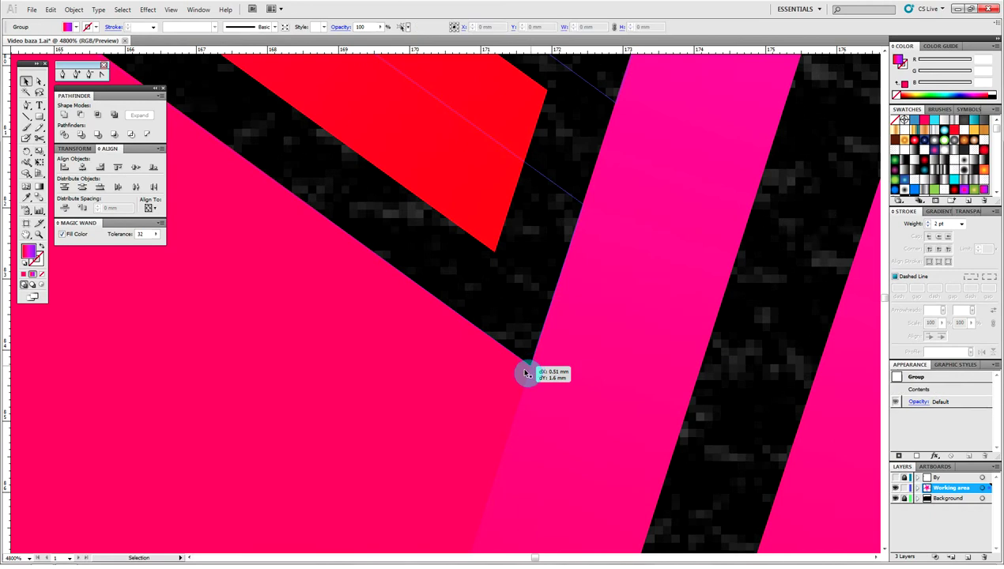
{"action": "left_click_drag", "start_coordinate": [530, 370], "coordinate": [529, 368]}
{"action": "left_click", "coordinate": [39, 234]}
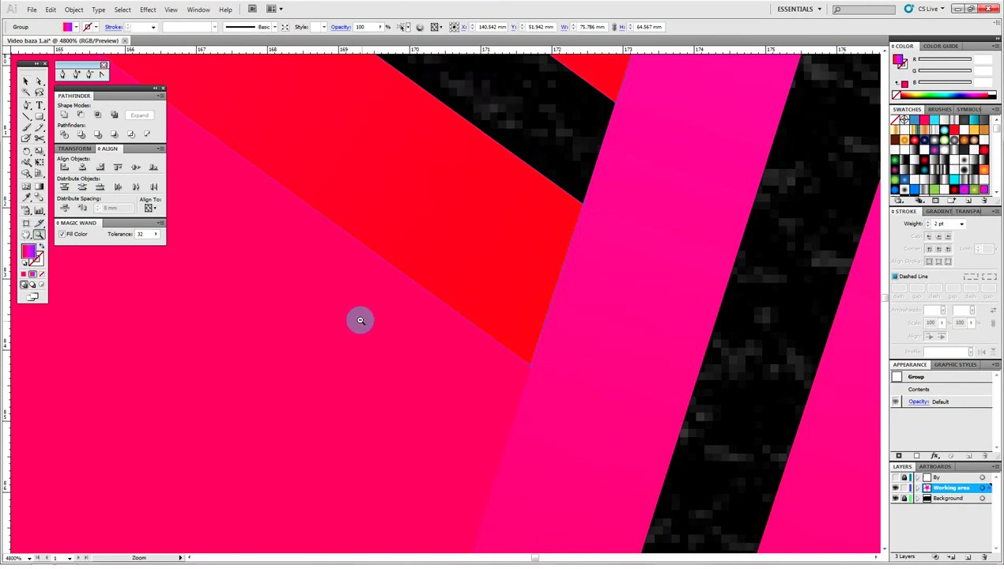
{"action": "left_click", "coordinate": [360, 320], "text": "alt"}
{"action": "left_click", "coordinate": [411, 332], "text": "alt"}
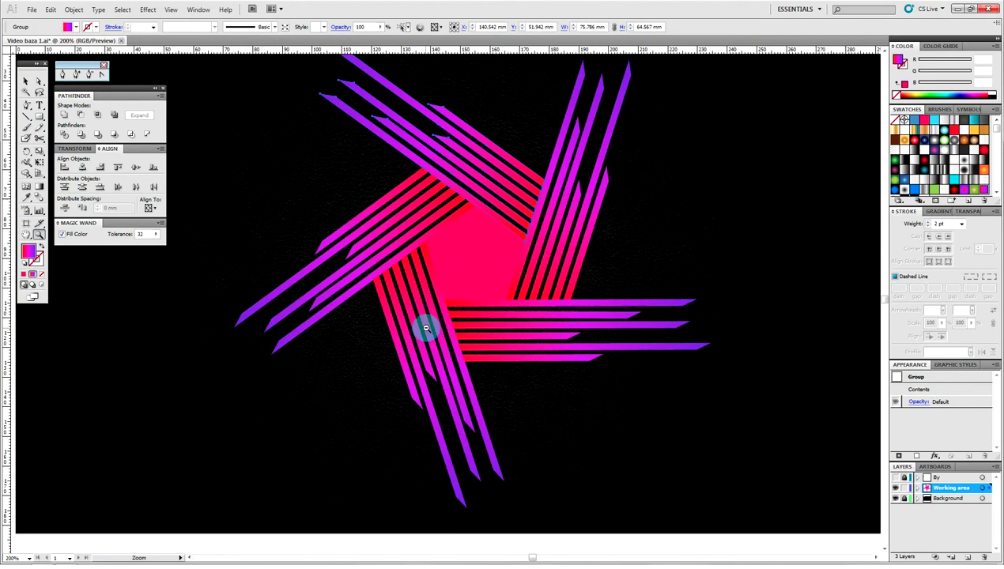
Select all the pinwheel artwork and scale it down slightly
{"action": "left_click", "coordinate": [482, 294], "text": "alt"}
{"action": "left_click", "coordinate": [27, 81]}
{"action": "left_click", "coordinate": [596, 253]}
{"action": "key", "text": "ctrl+a"}
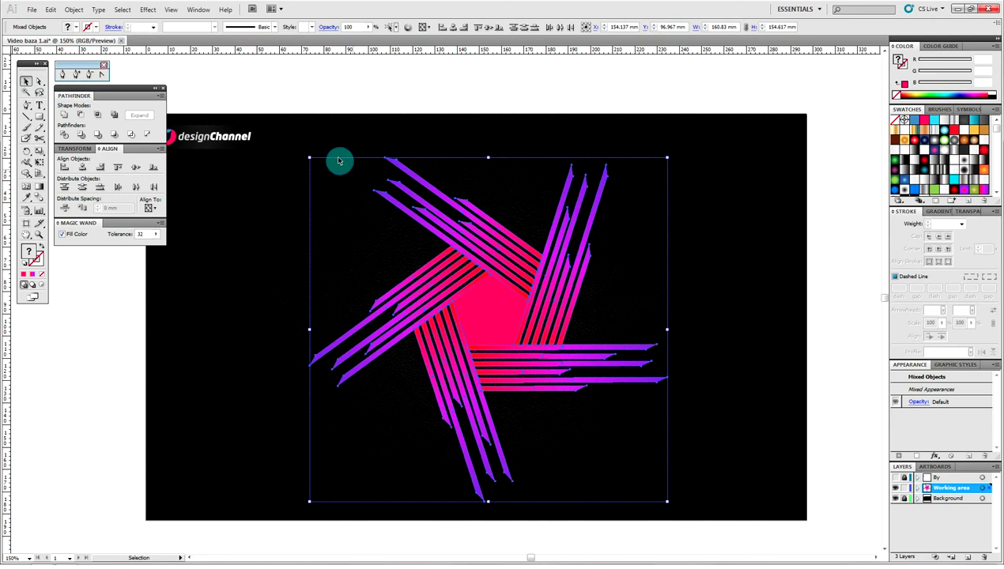
{"action": "left_click_drag", "start_coordinate": [311, 158], "coordinate": [341, 189]}
{"action": "left_click", "coordinate": [346, 282]}
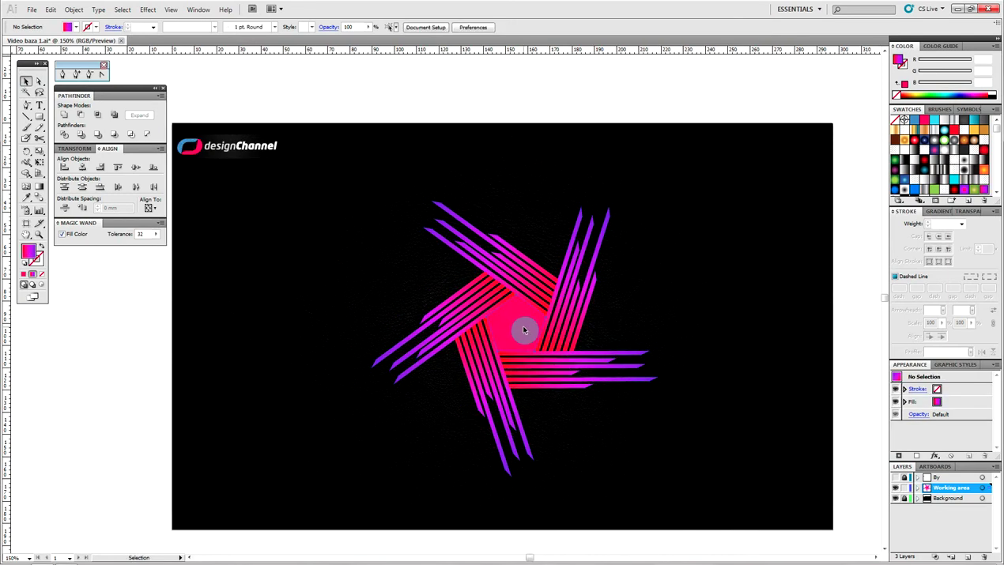
Recolour the upper arm's stripes to cyan-to-blue tones with Recolor Artwork
{"action": "left_click", "coordinate": [524, 329]}
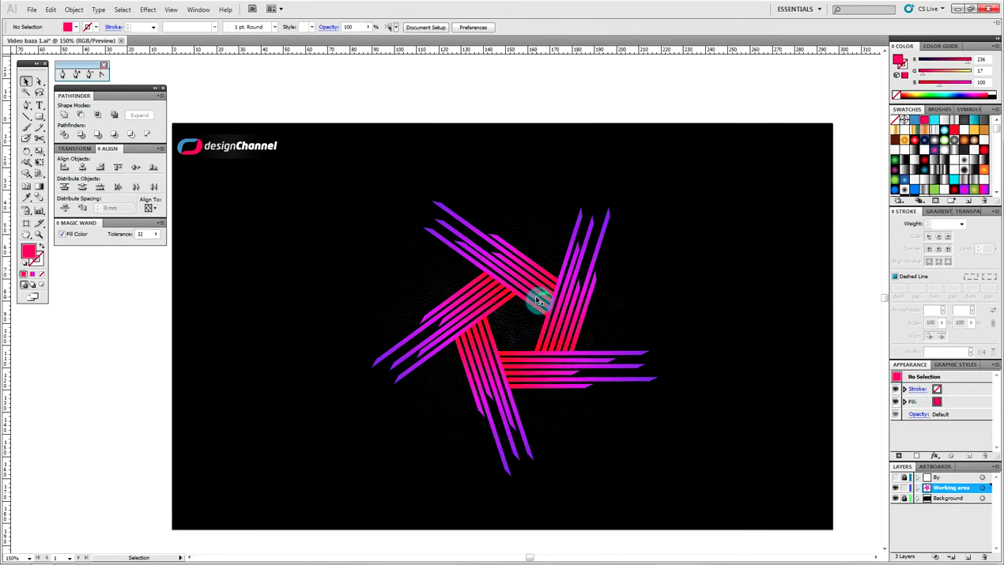
{"action": "left_click", "coordinate": [420, 29]}
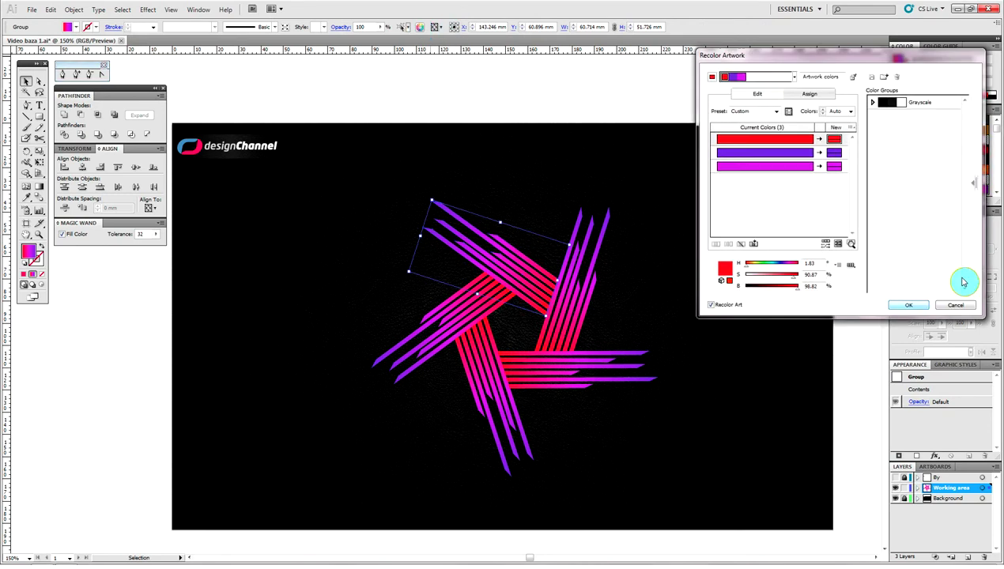
{"action": "left_click", "coordinate": [757, 94]}
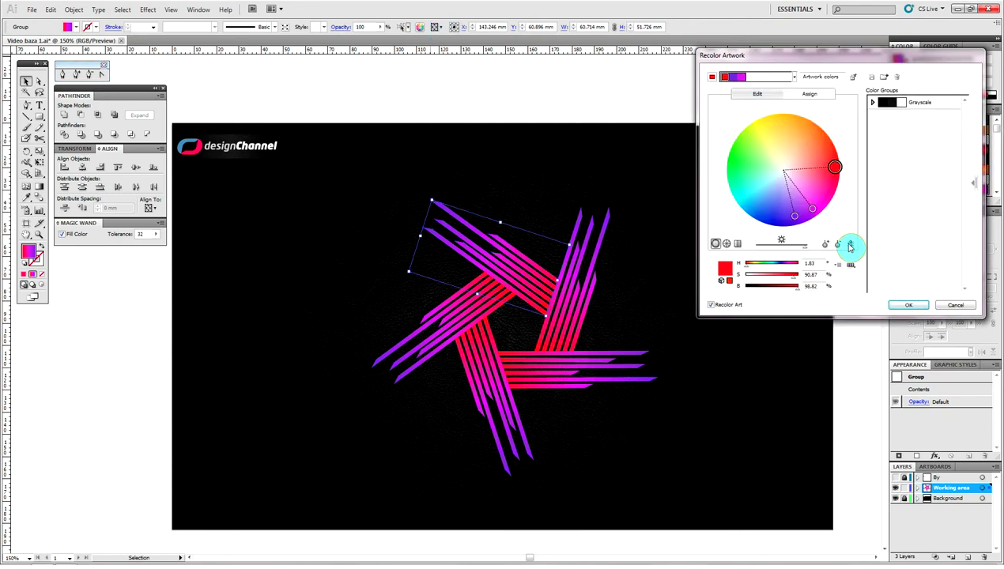
{"action": "left_click_drag", "start_coordinate": [835, 166], "coordinate": [801, 226]}
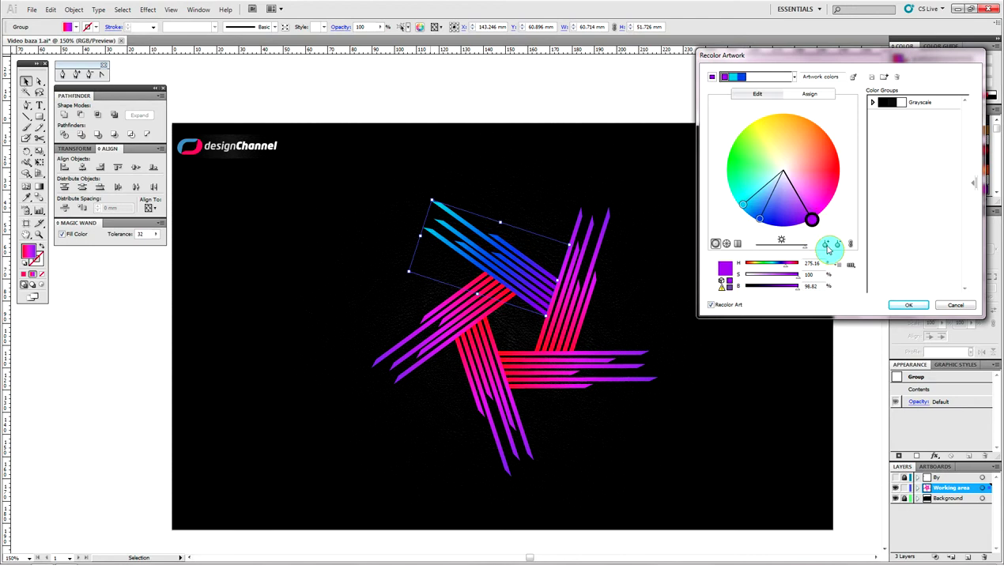
{"action": "left_click", "coordinate": [906, 305]}
Recolour the lower-left pink-purple arm to orange and yellow with Recolor Artwork
{"action": "left_click", "coordinate": [485, 314]}
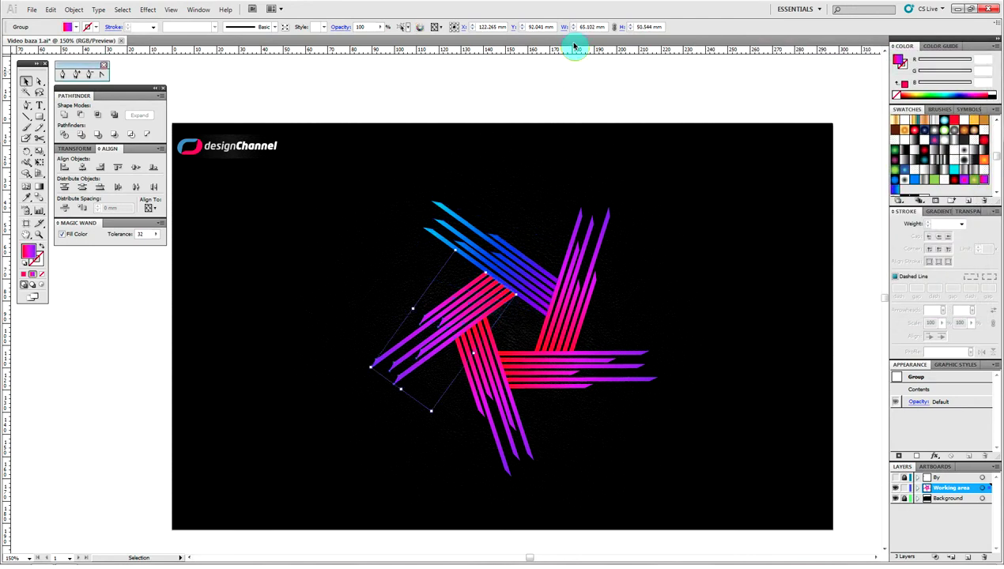
{"action": "left_click", "coordinate": [419, 28]}
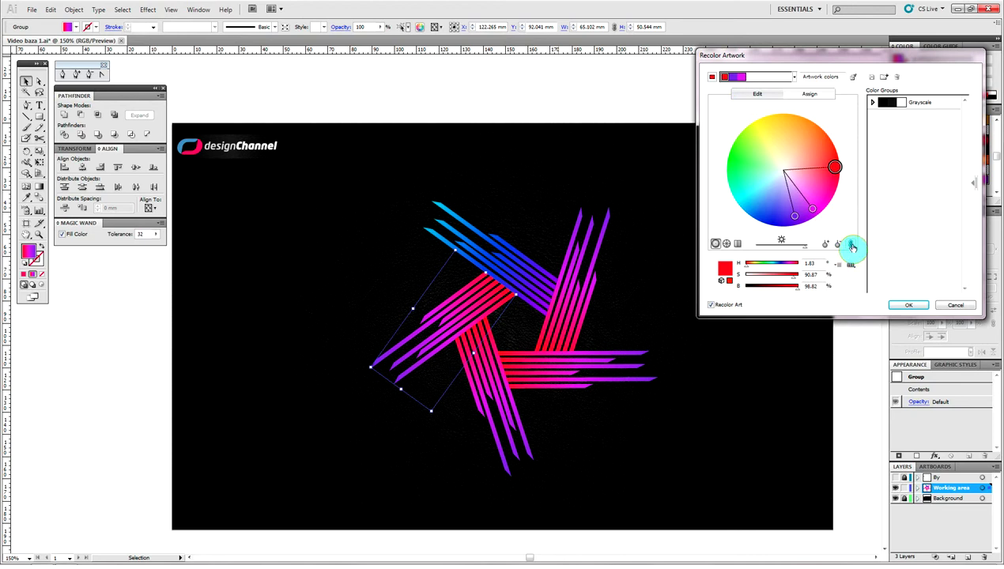
{"action": "left_click_drag", "start_coordinate": [834, 162], "coordinate": [763, 115]}
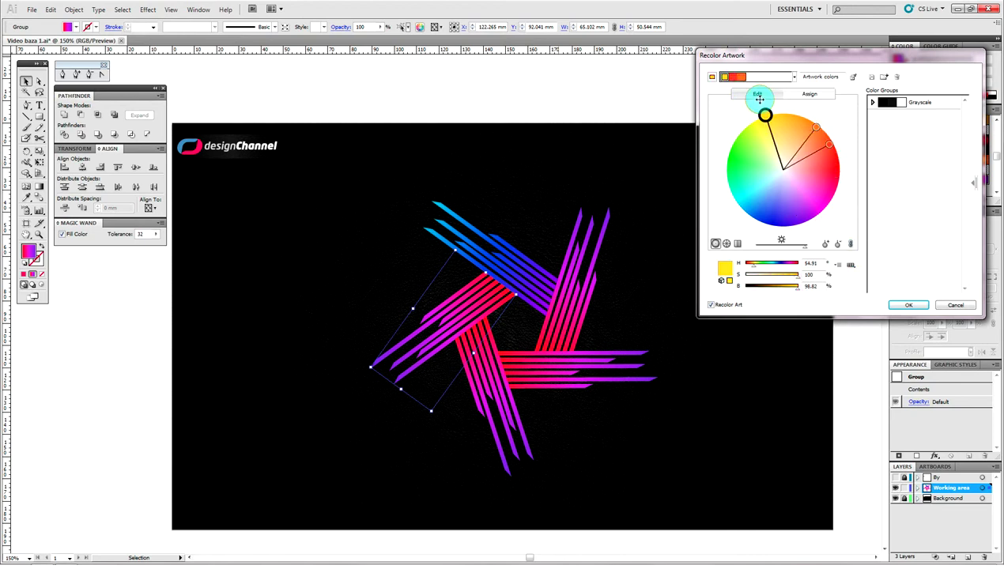
{"action": "left_click", "coordinate": [899, 302]}
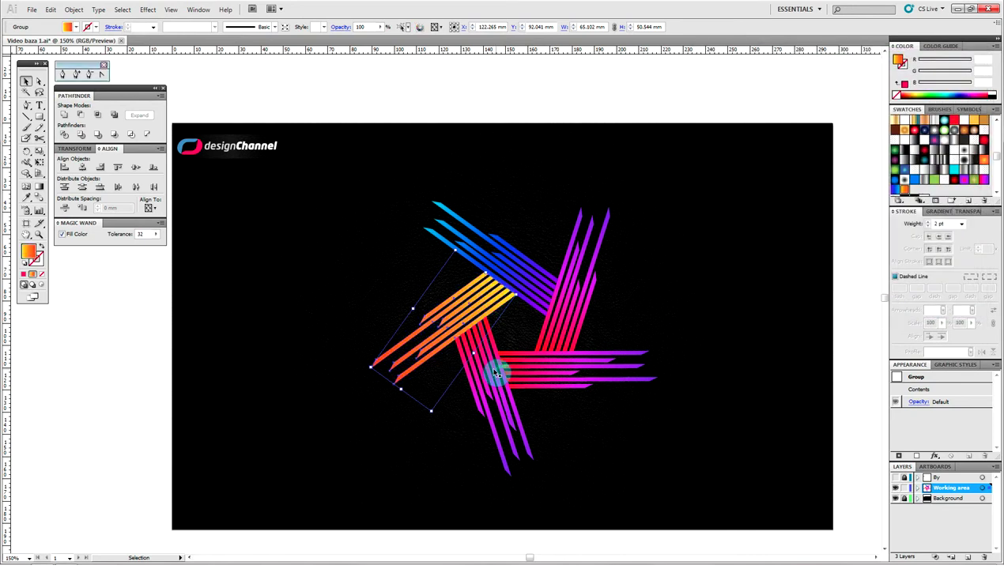
{"action": "left_click", "coordinate": [483, 357]}
Recolour the bottom arm to green and cyan, with harmony colours linked on the wheel
{"action": "left_click", "coordinate": [420, 27]}
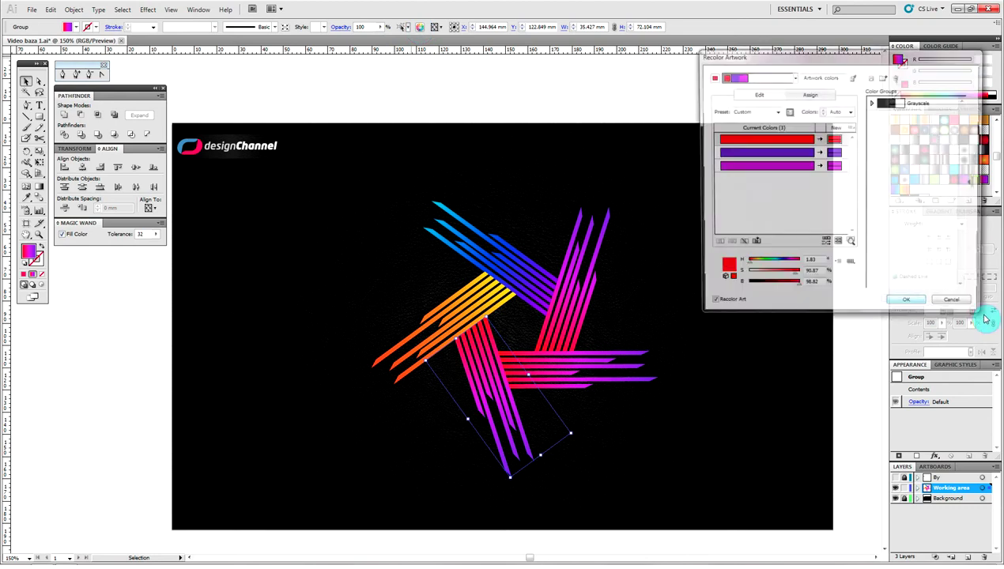
{"action": "left_click", "coordinate": [774, 94]}
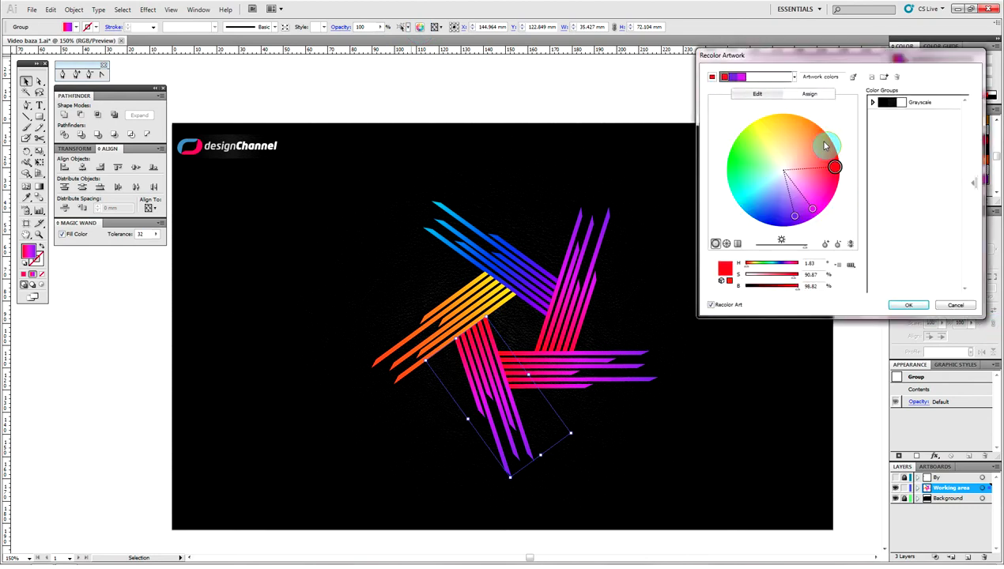
{"action": "left_click", "coordinate": [851, 244]}
{"action": "left_click_drag", "start_coordinate": [835, 170], "coordinate": [743, 212]}
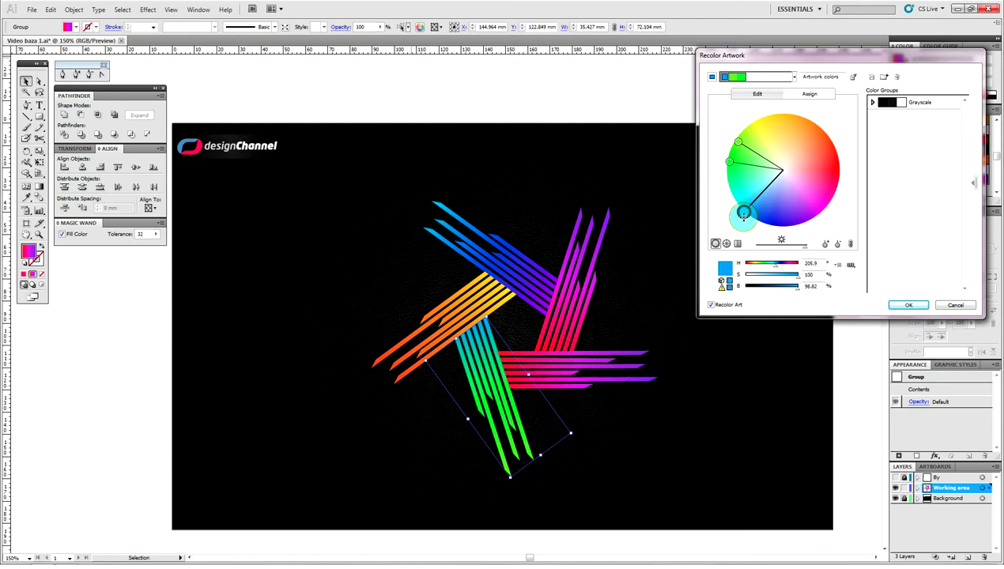
{"action": "left_click", "coordinate": [909, 305]}
Recolour the right arm from purple to blue, with harmony colours linked on the wheel
{"action": "left_click", "coordinate": [608, 378]}
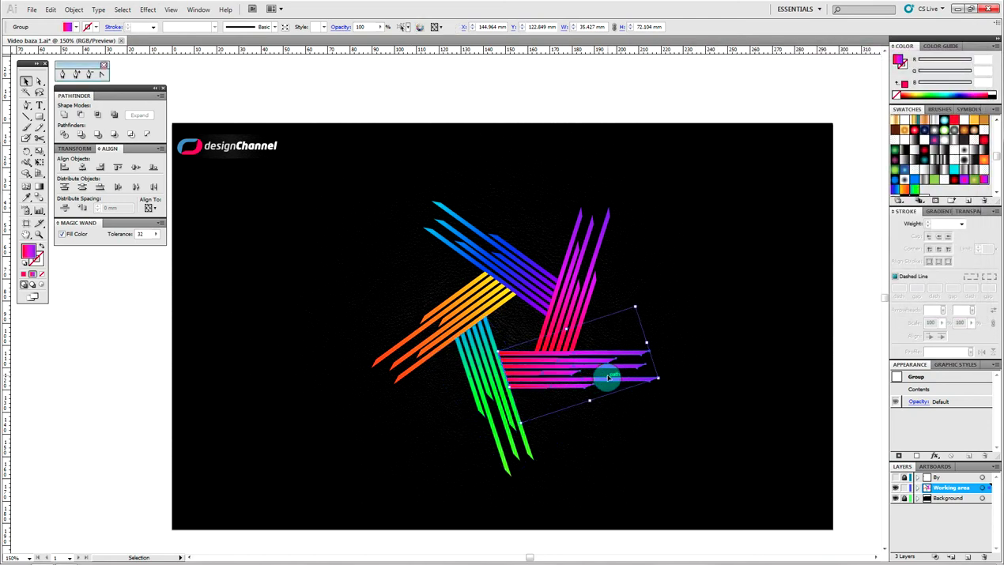
{"action": "left_click", "coordinate": [418, 29]}
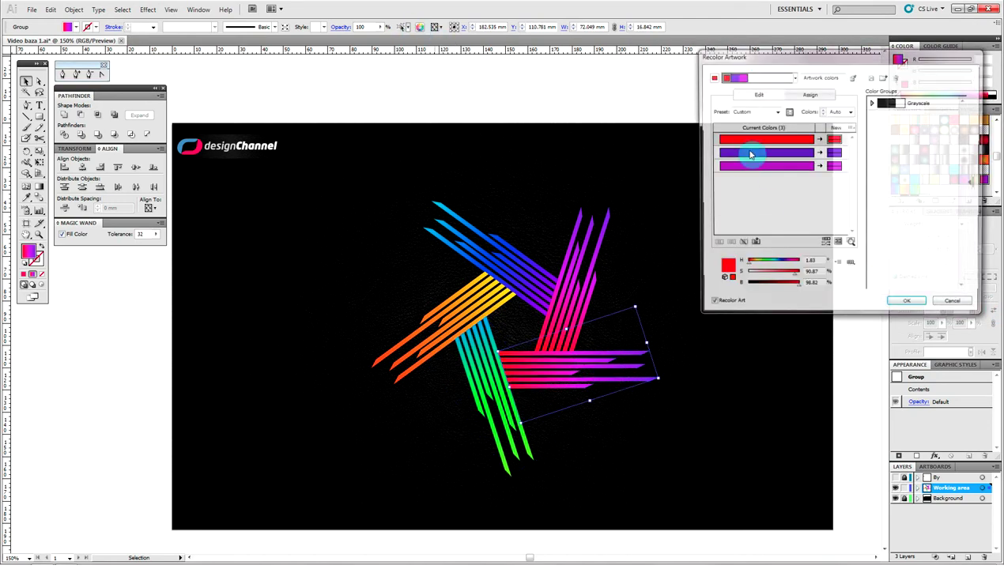
{"action": "left_click", "coordinate": [755, 94]}
{"action": "left_click", "coordinate": [853, 246]}
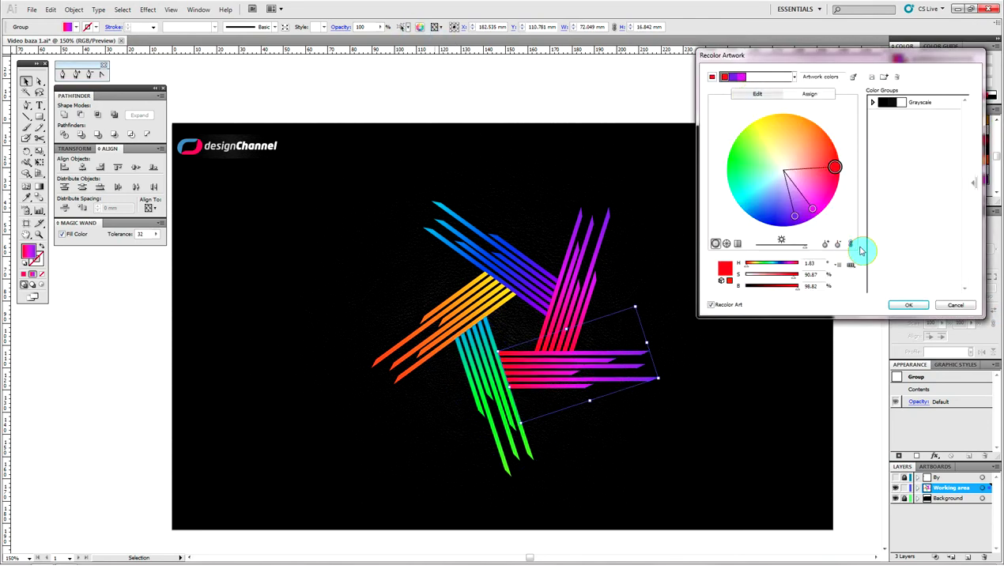
{"action": "mouse_move", "coordinate": [835, 167]}
{"action": "left_mouse_down"}
{"action": "mouse_move", "coordinate": [733, 217]}
{"action": "mouse_move", "coordinate": [726, 176]}
{"action": "mouse_move", "coordinate": [771, 229]}
{"action": "mouse_move", "coordinate": [759, 225]}
{"action": "mouse_move", "coordinate": [827, 230]}
{"action": "mouse_move", "coordinate": [827, 207]}
{"action": "left_mouse_up"}
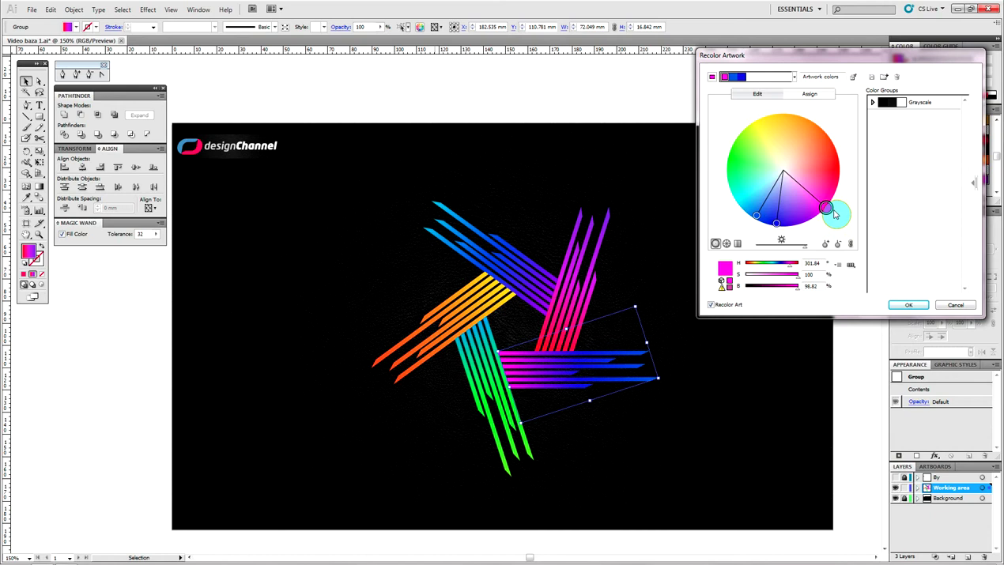
{"action": "left_click", "coordinate": [906, 304]}
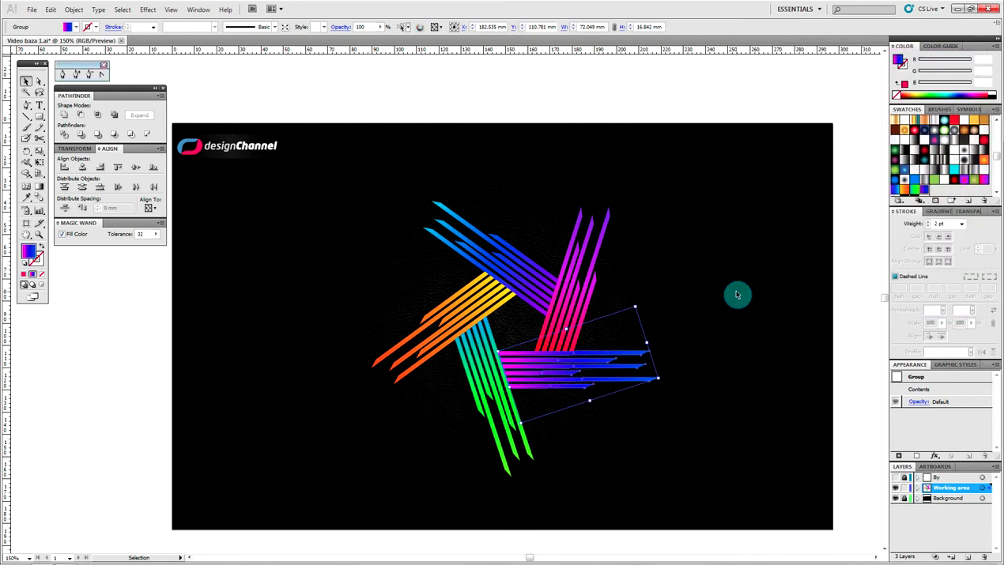
{"action": "left_click", "coordinate": [722, 225]}
{"action": "left_click_drag", "start_coordinate": [400, 431], "coordinate": [455, 344]}
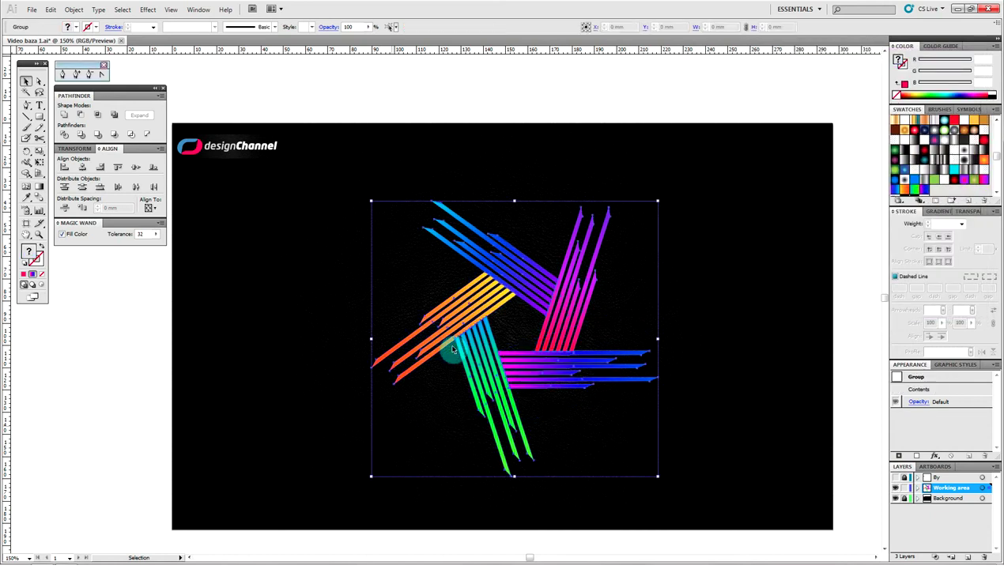
Group the five arms, then apply horizontal and vertical centre alignment with Align To: Artboard
{"action": "right_click", "coordinate": [506, 304]}
{"action": "left_click", "coordinate": [535, 353]}
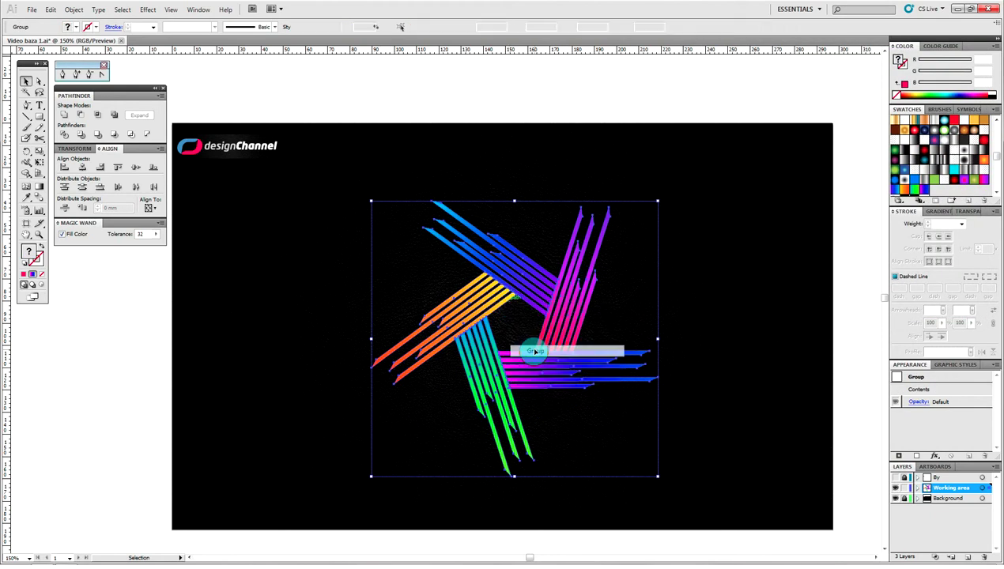
{"action": "left_click", "coordinate": [151, 209]}
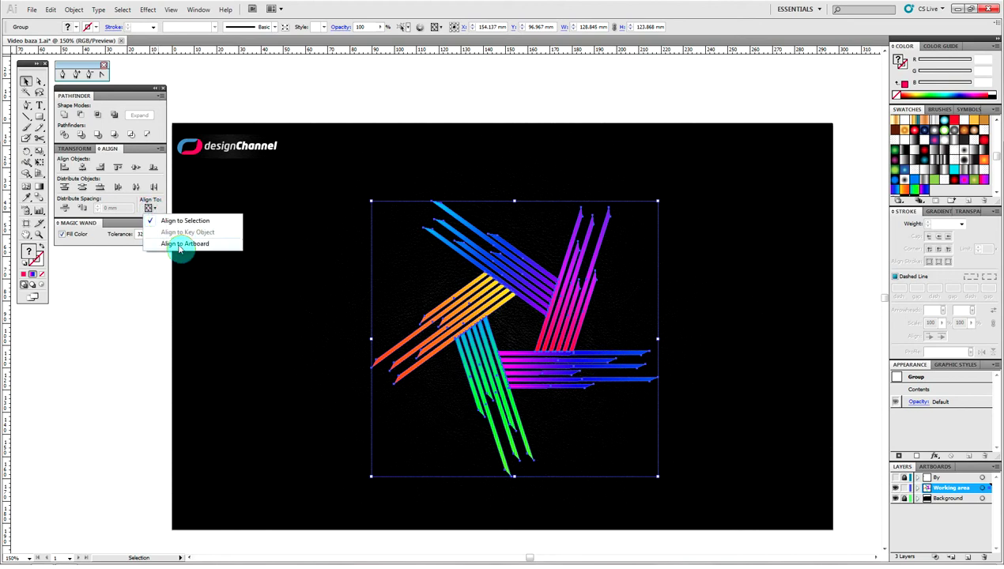
{"action": "left_click", "coordinate": [180, 245]}
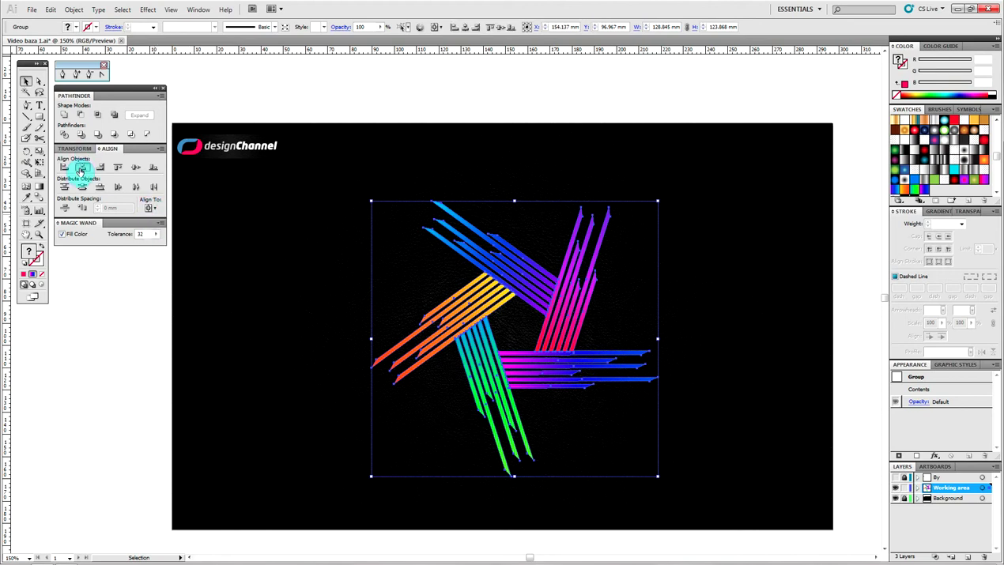
{"action": "left_click", "coordinate": [81, 169]}
{"action": "left_click", "coordinate": [135, 169]}
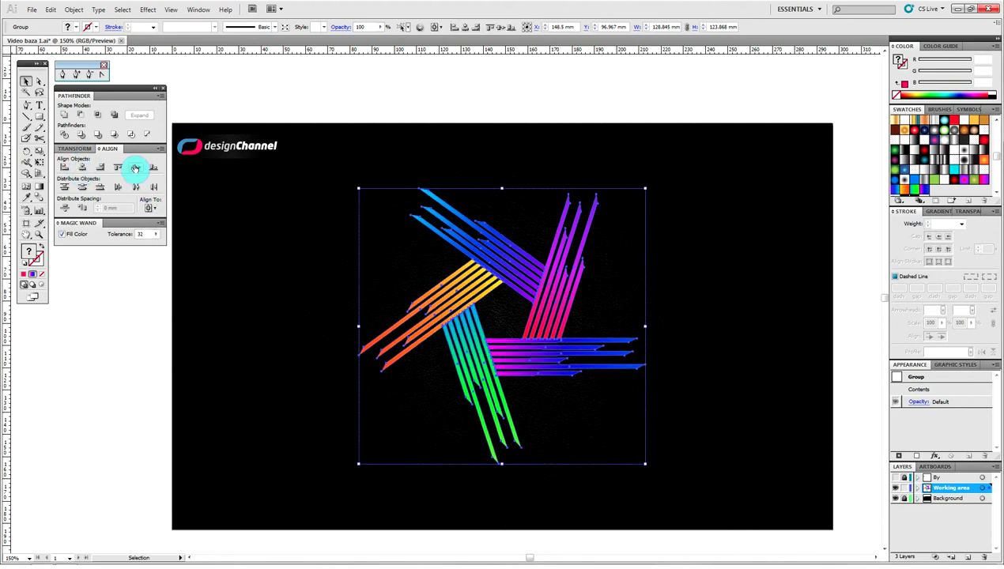
{"action": "left_click", "coordinate": [369, 136]}
{"action": "left_click_drag", "start_coordinate": [368, 147], "coordinate": [369, 122]}
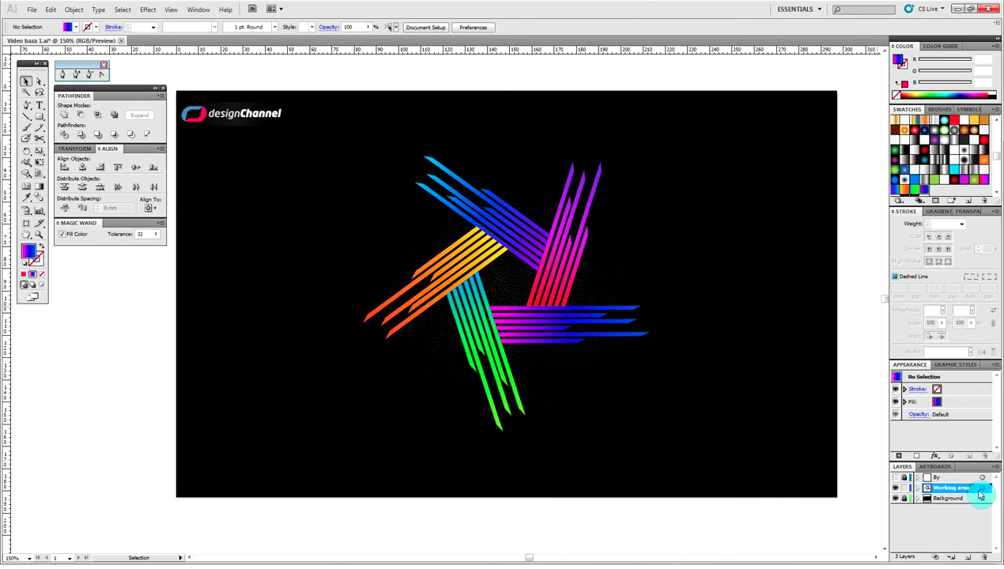
Turn on the By layer's visibility to show the THANKS FOR WATCHING text and signature
{"action": "left_click", "coordinate": [897, 478]}
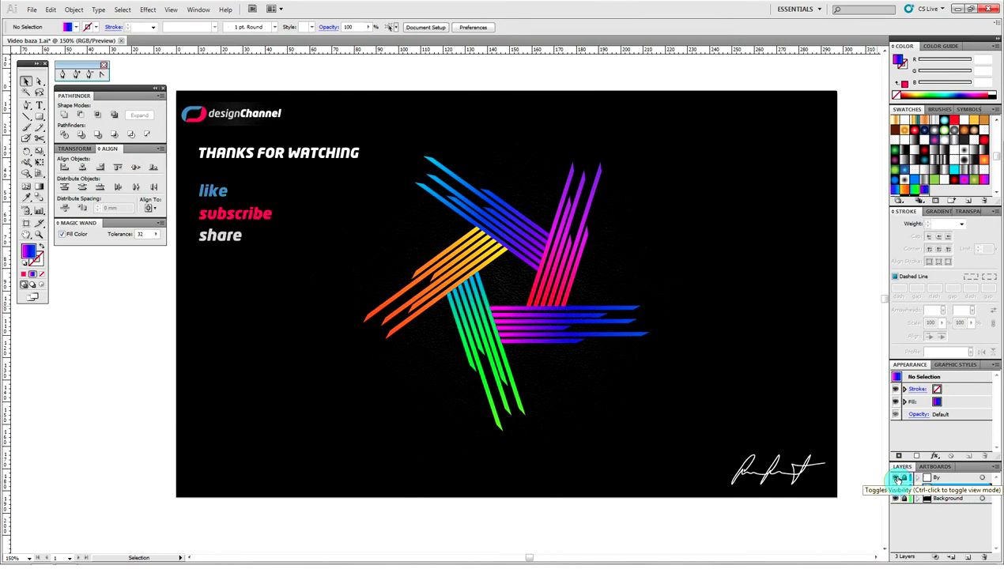